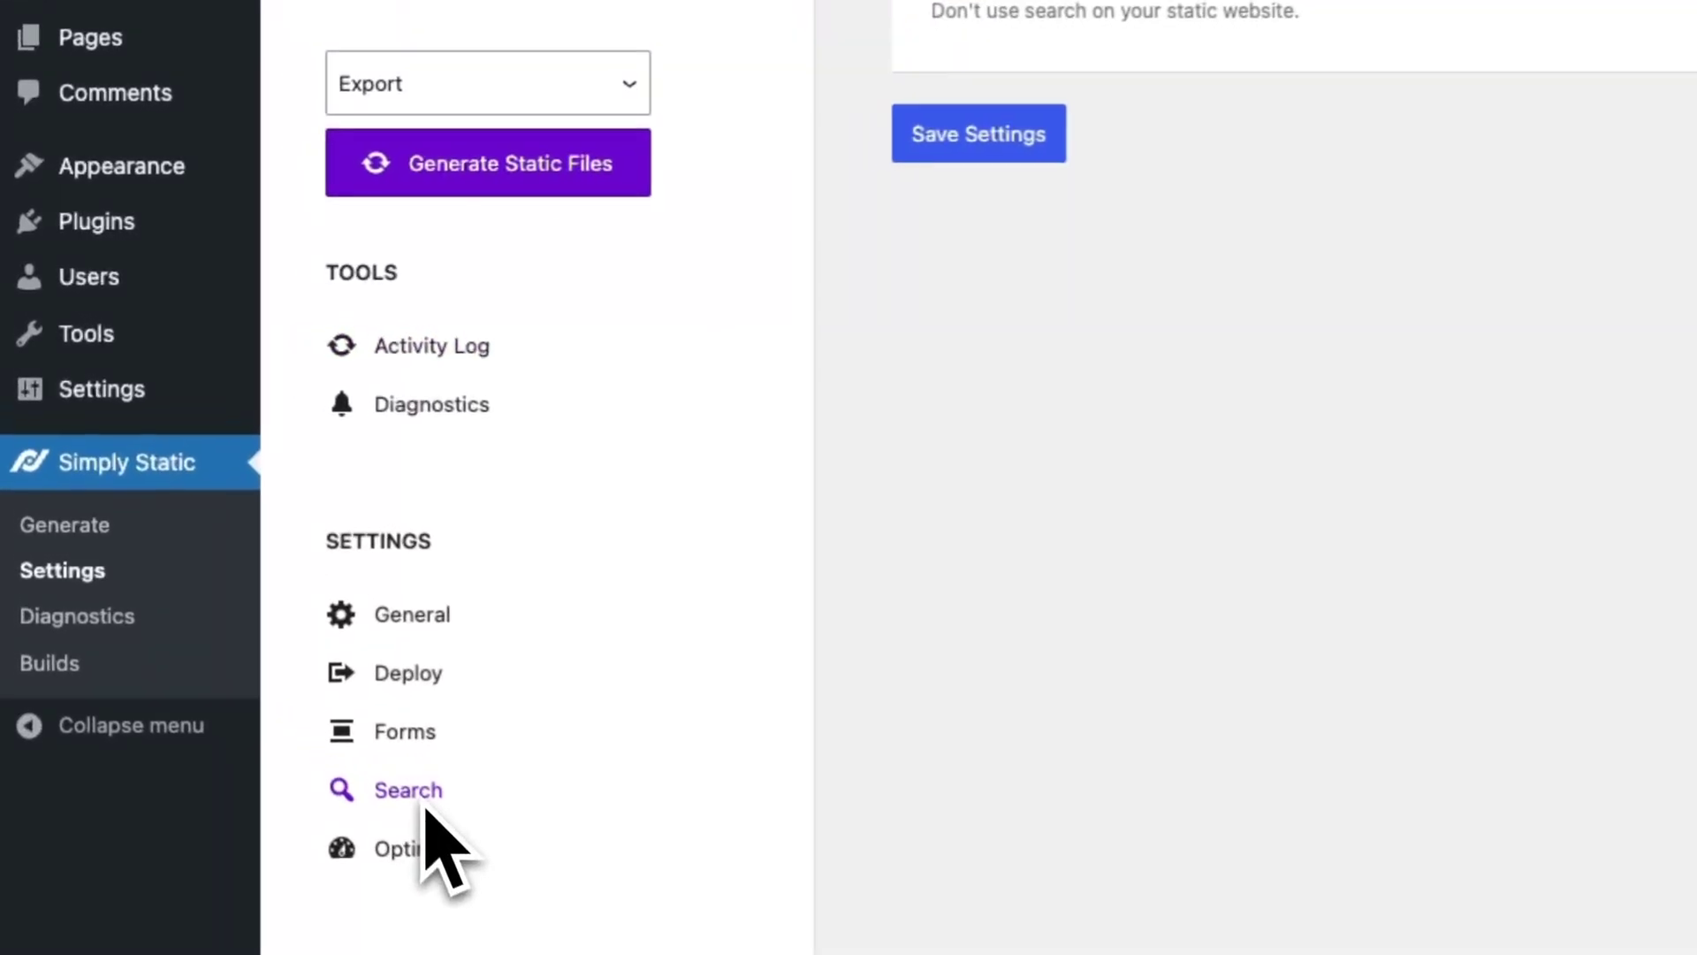
Enable search for the static website and set the search type to Algolia API
left_click(809, 170)
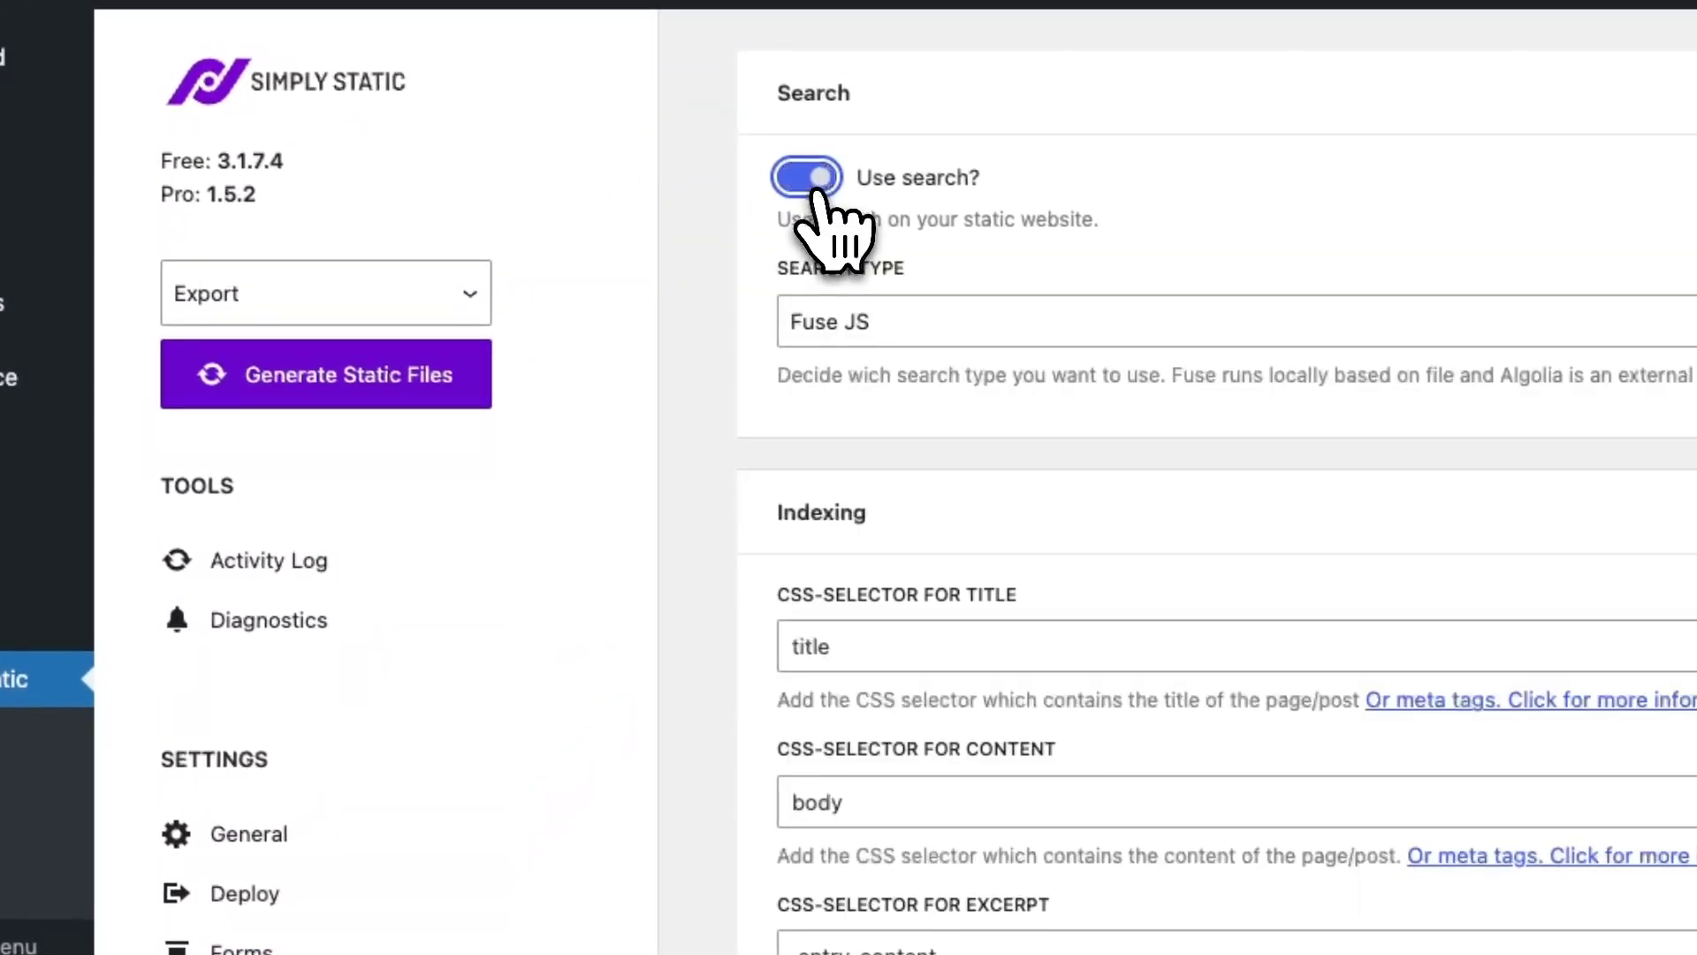
left_click(954, 324)
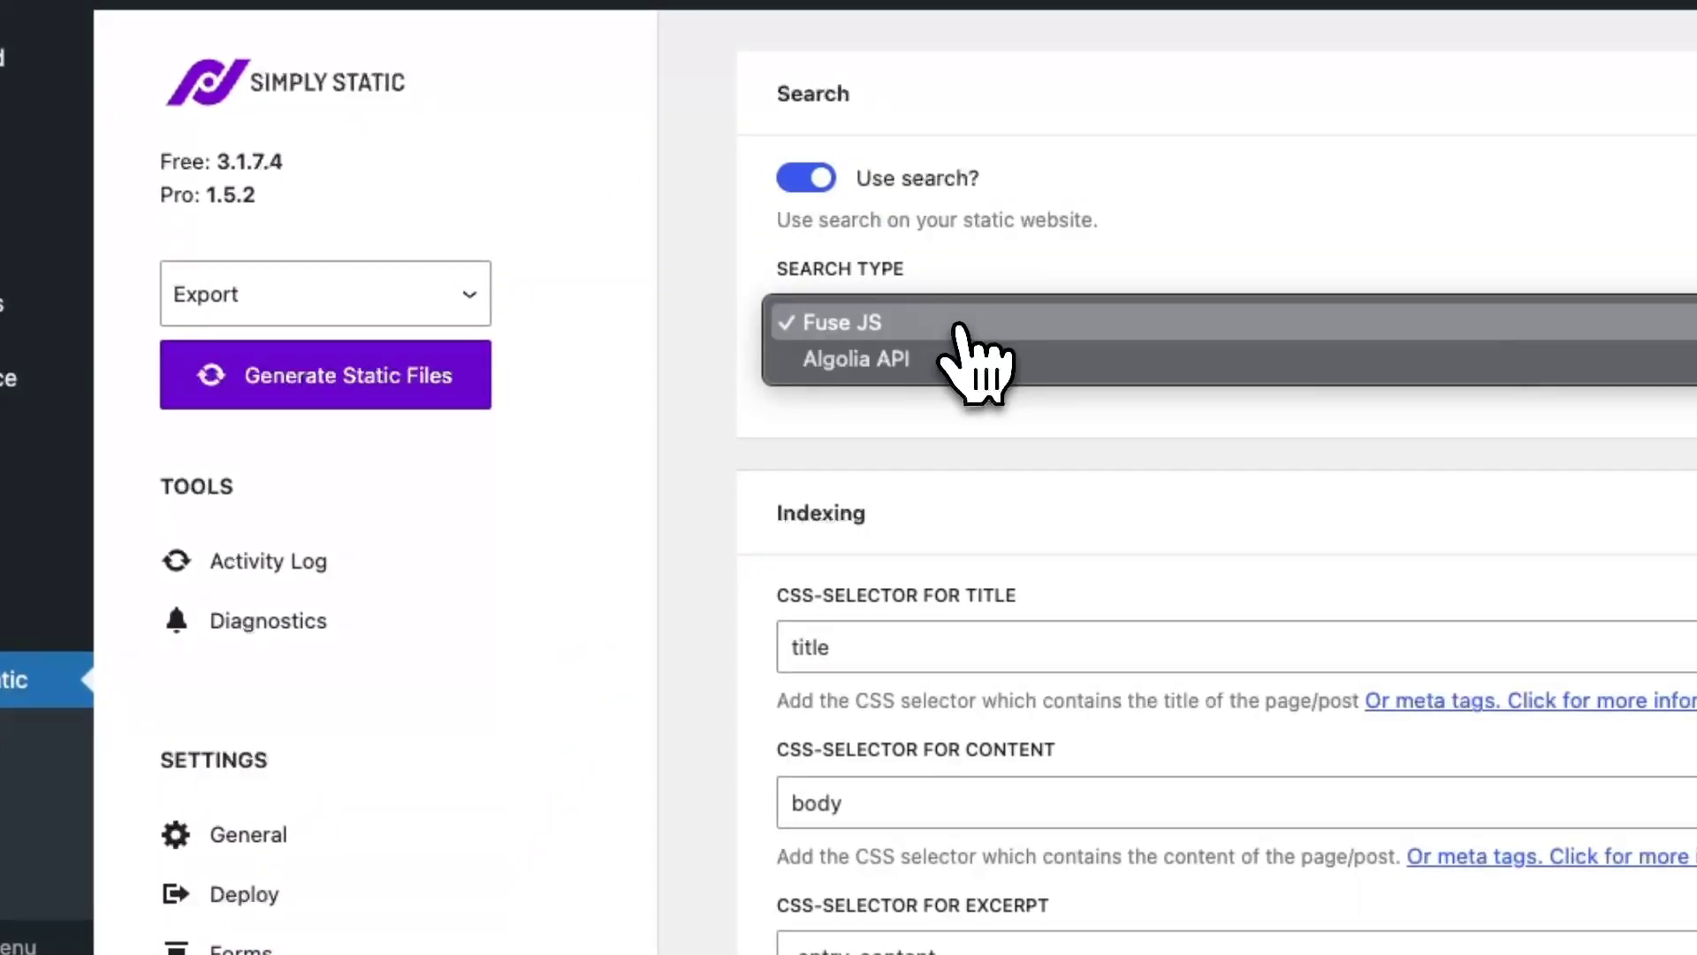
left_click(940, 364)
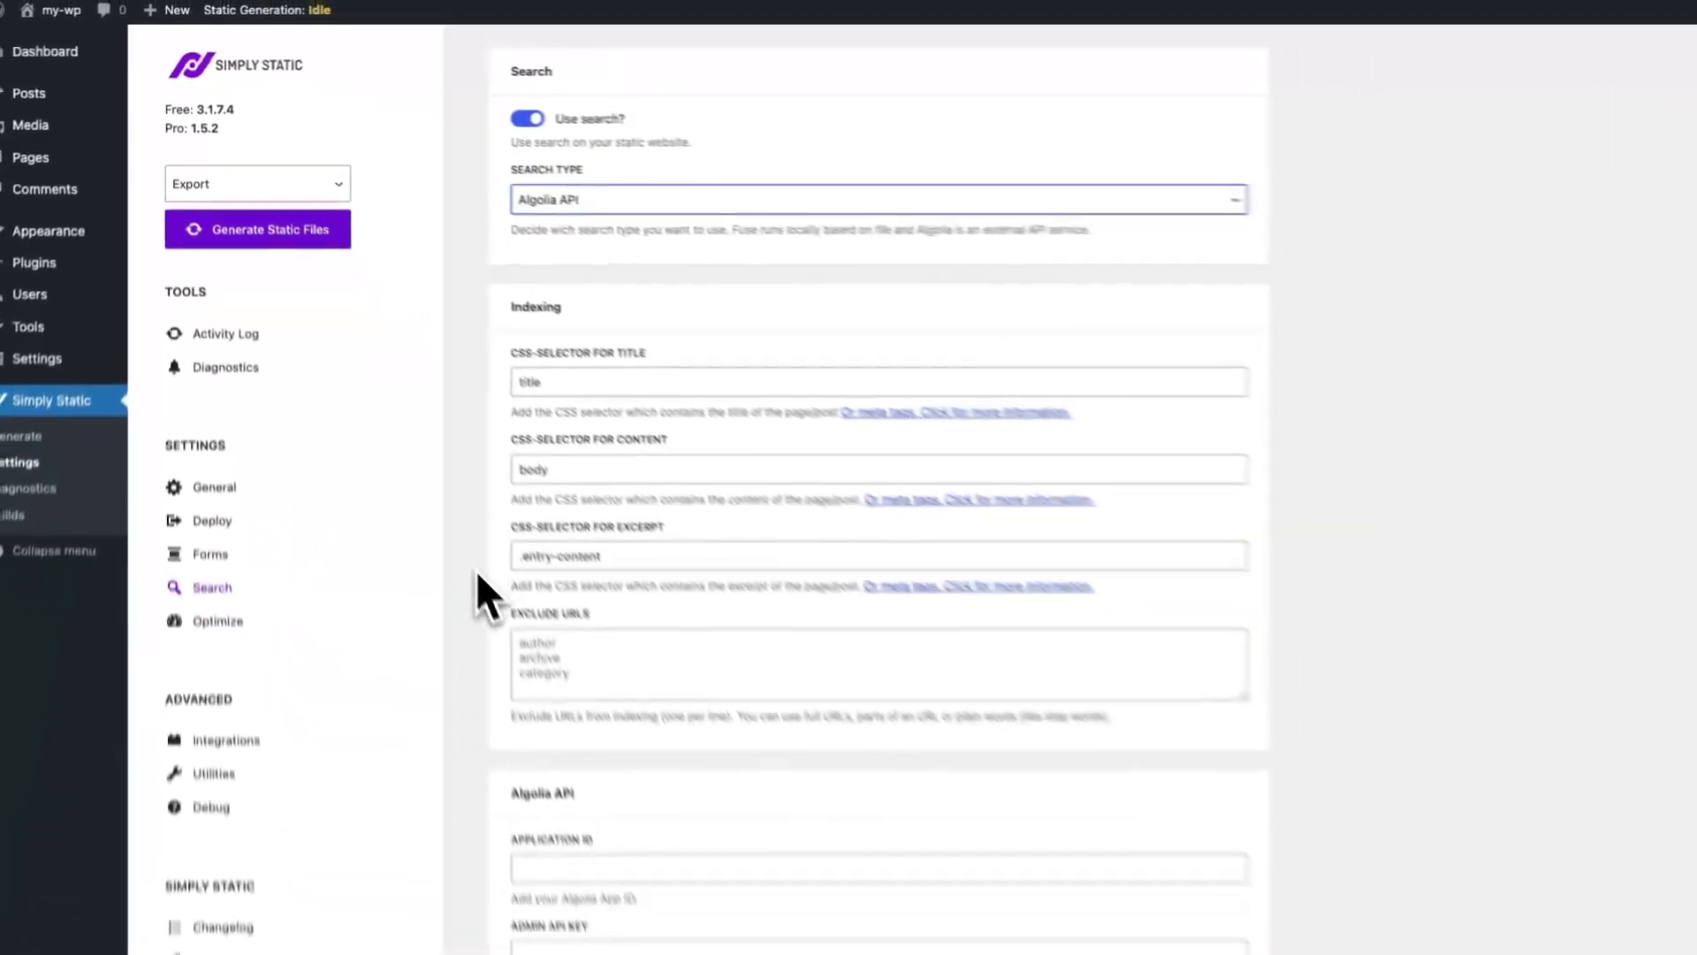
scroll(476, 569, "down", 2)
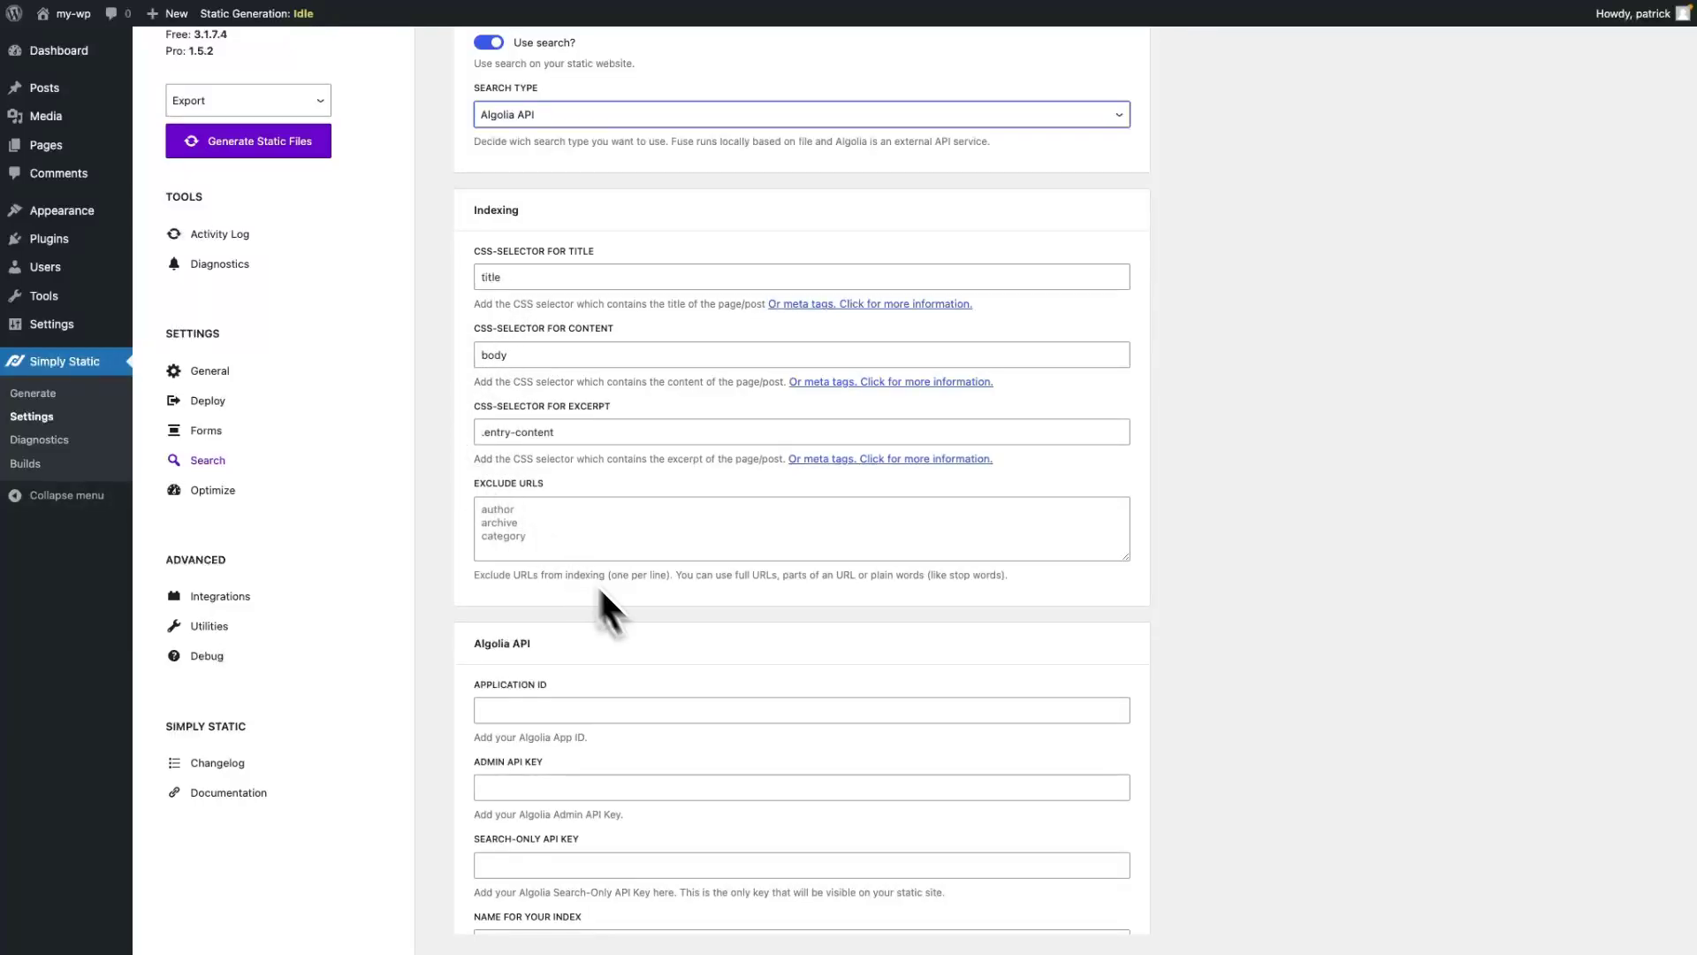
scroll(640, 629, "down", 5)
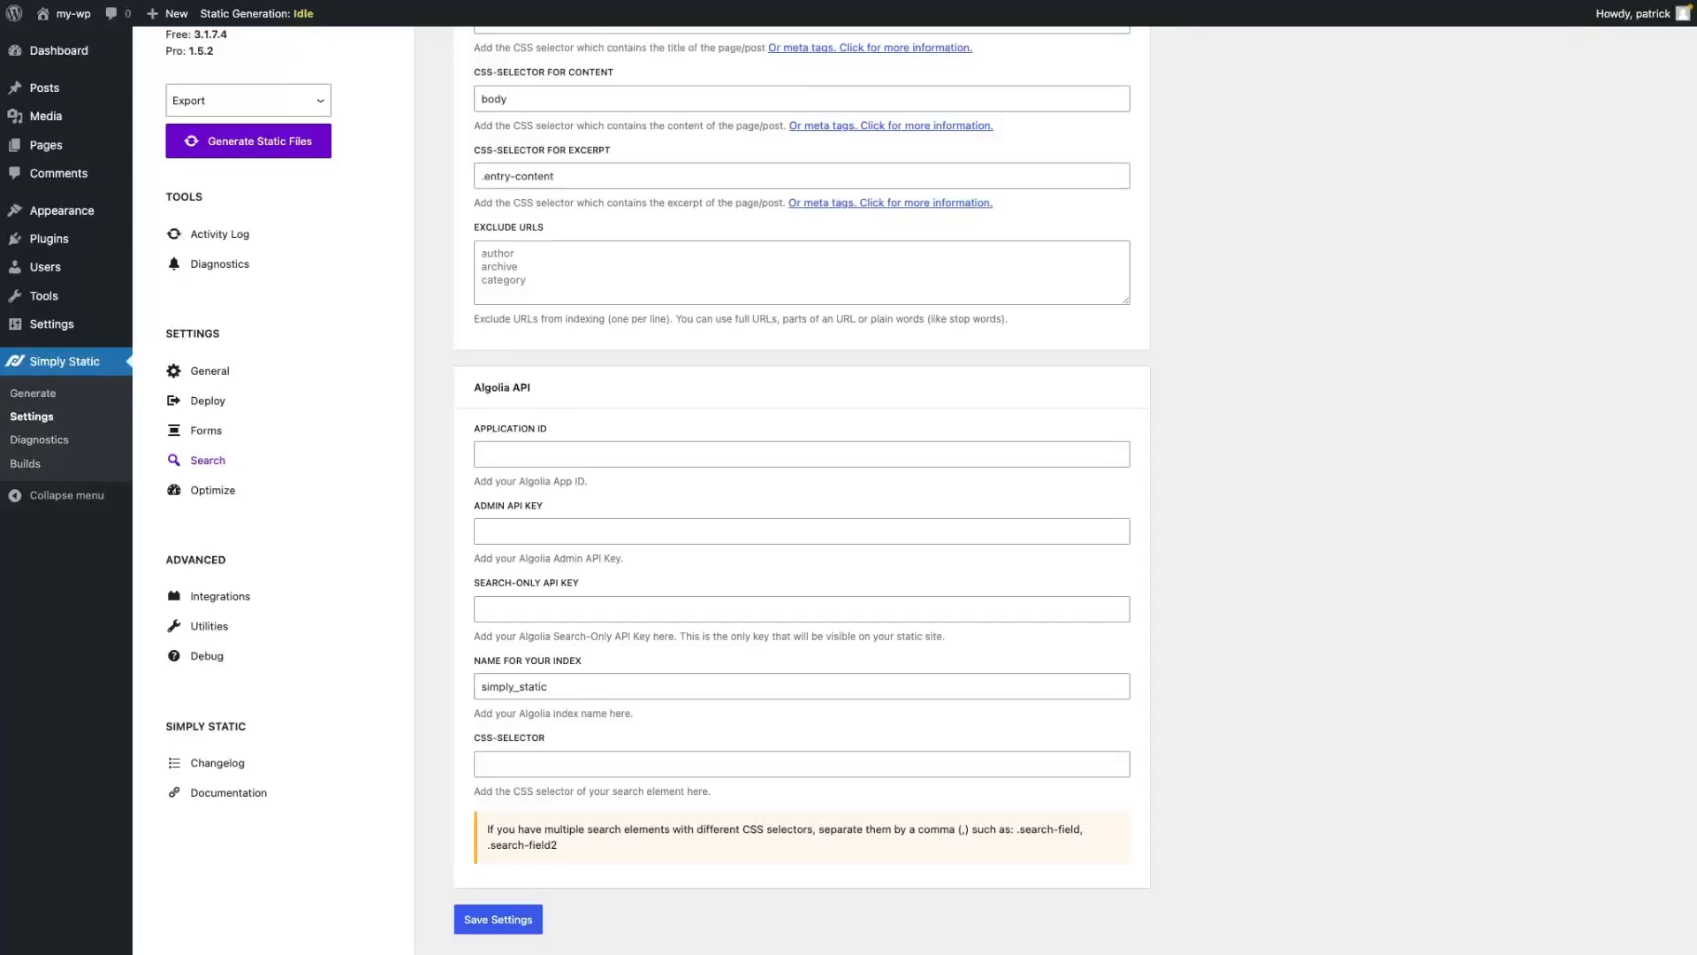
Switch to the website's front page and inspect the header search field's markup for its CSS class
key("alt+Tab")
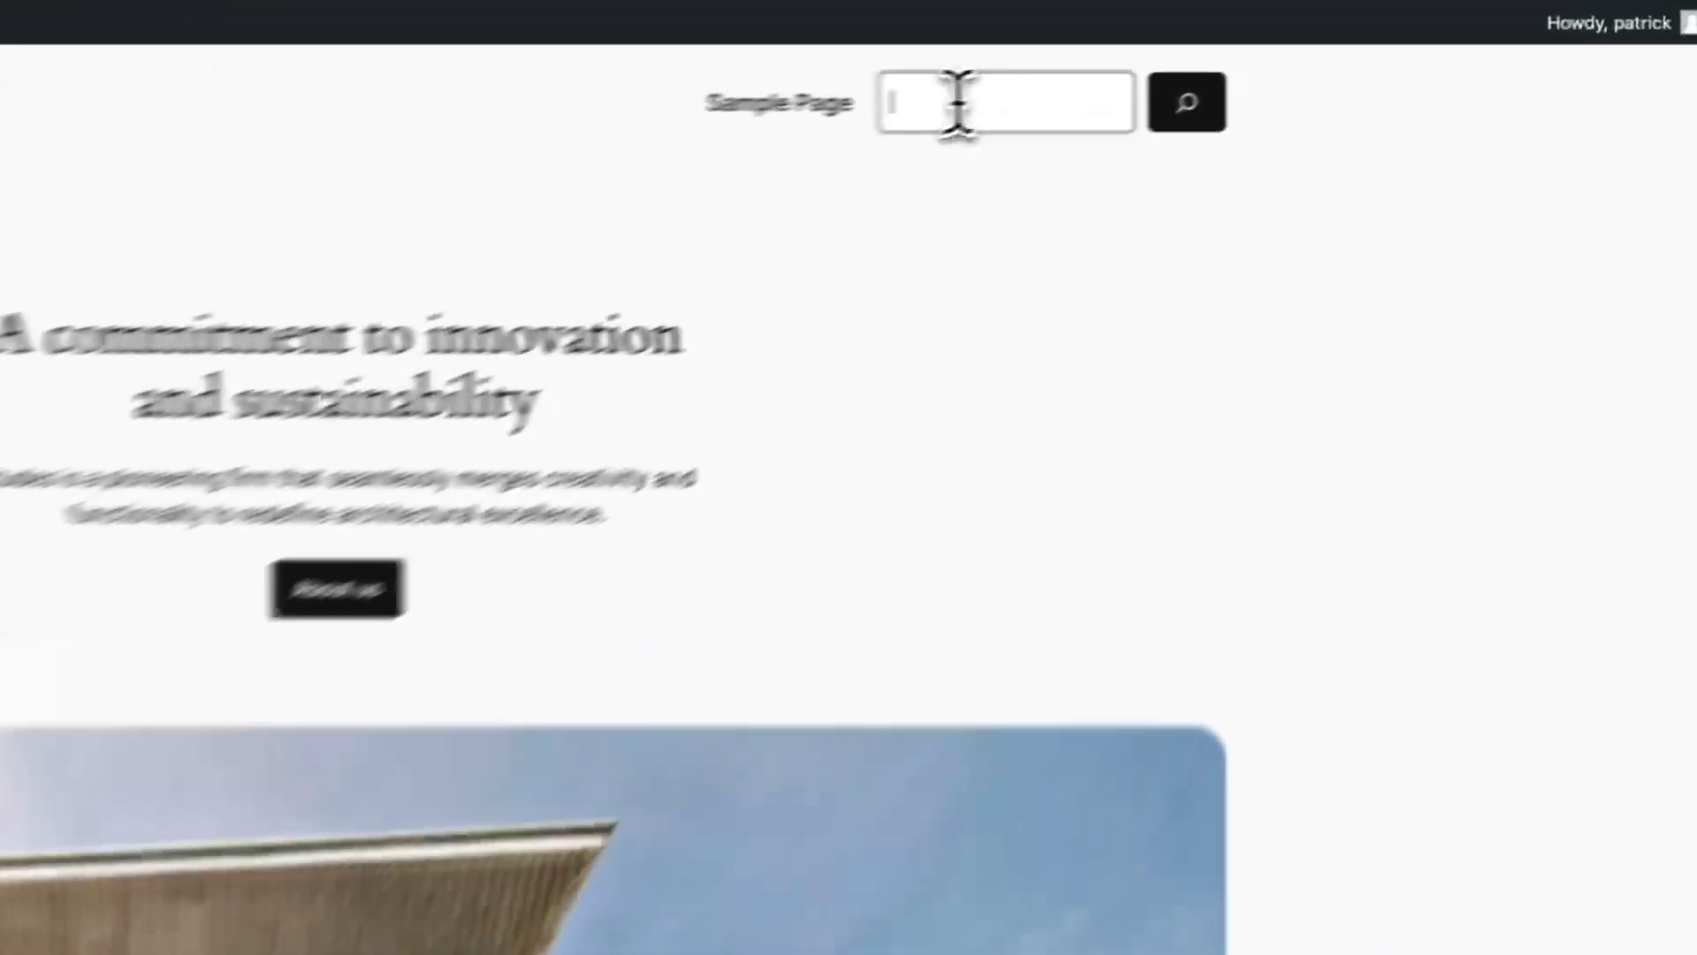
right_click(1220, 55)
left_click(897, 575)
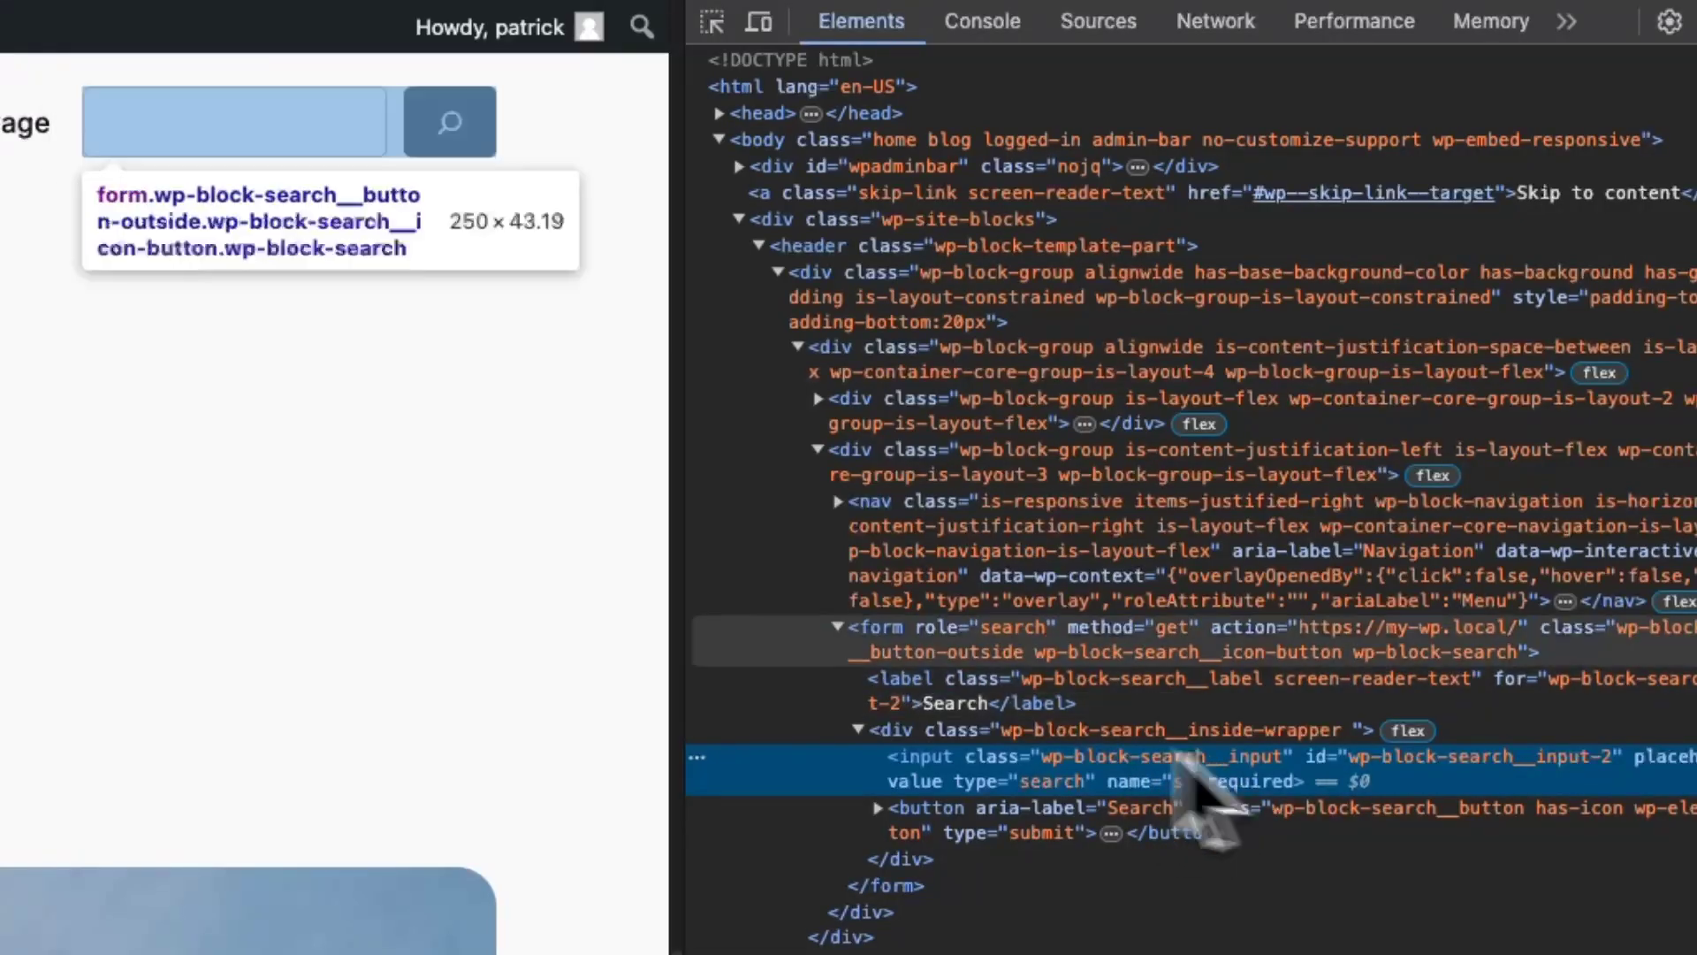
Back in the Simply Static search settings, set the search element's CSS selector to .wp-block-search__input and save the settings
key("alt+Tab")
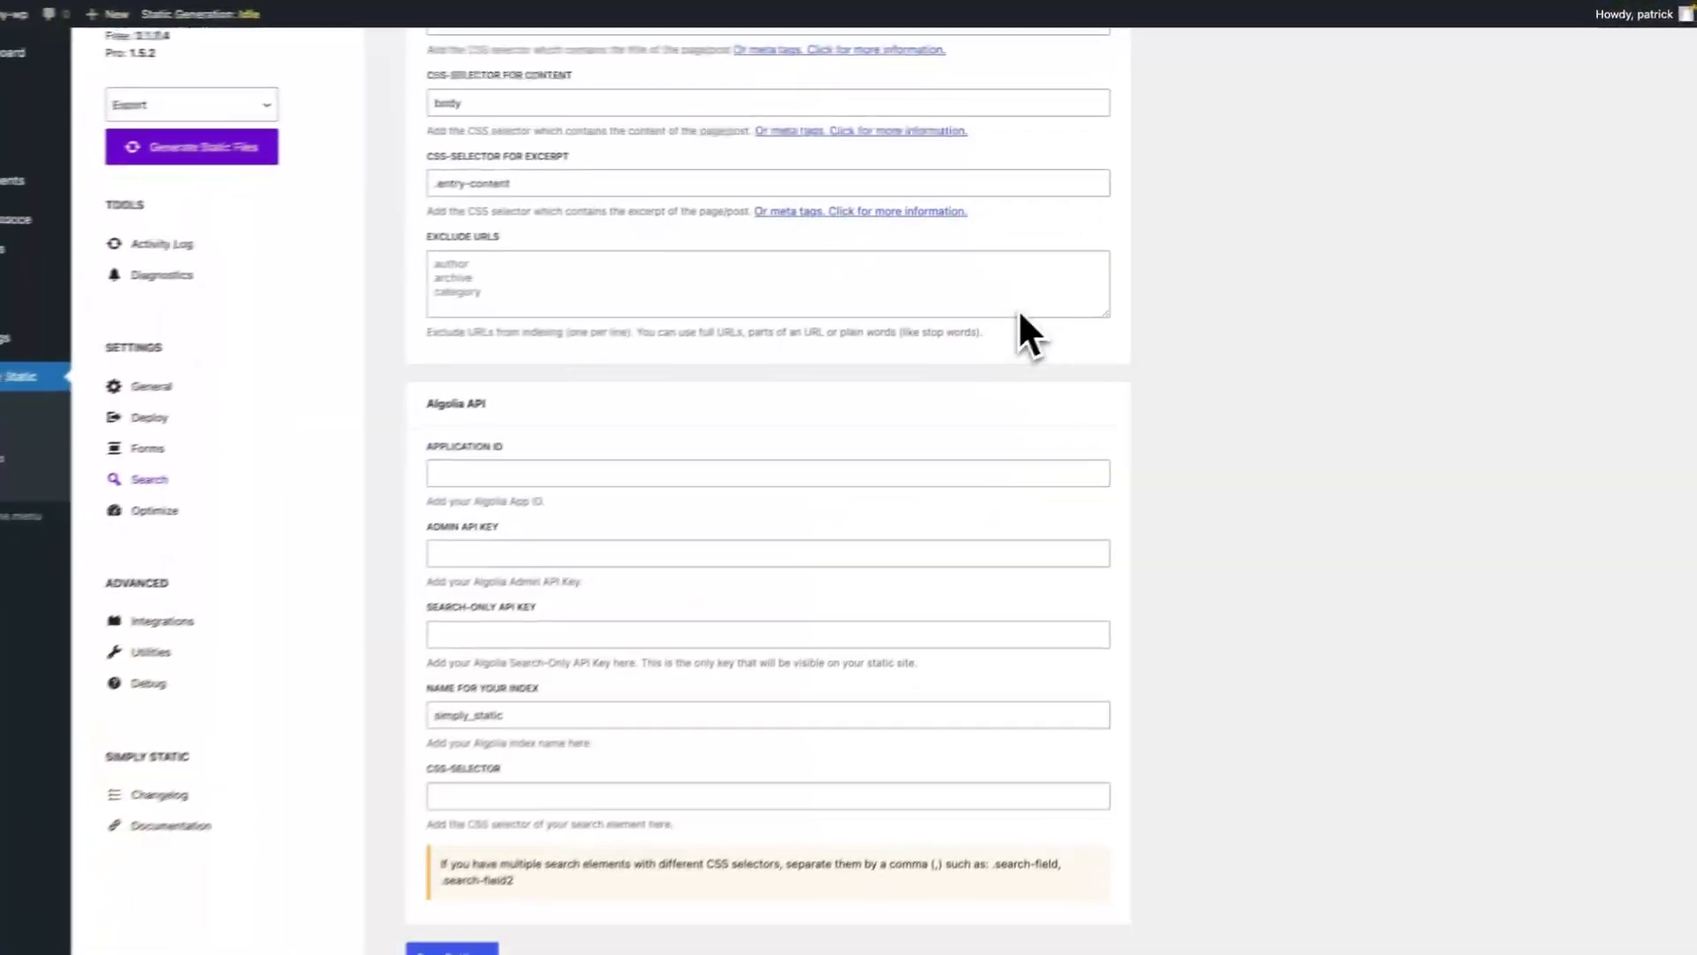
left_click(526, 764)
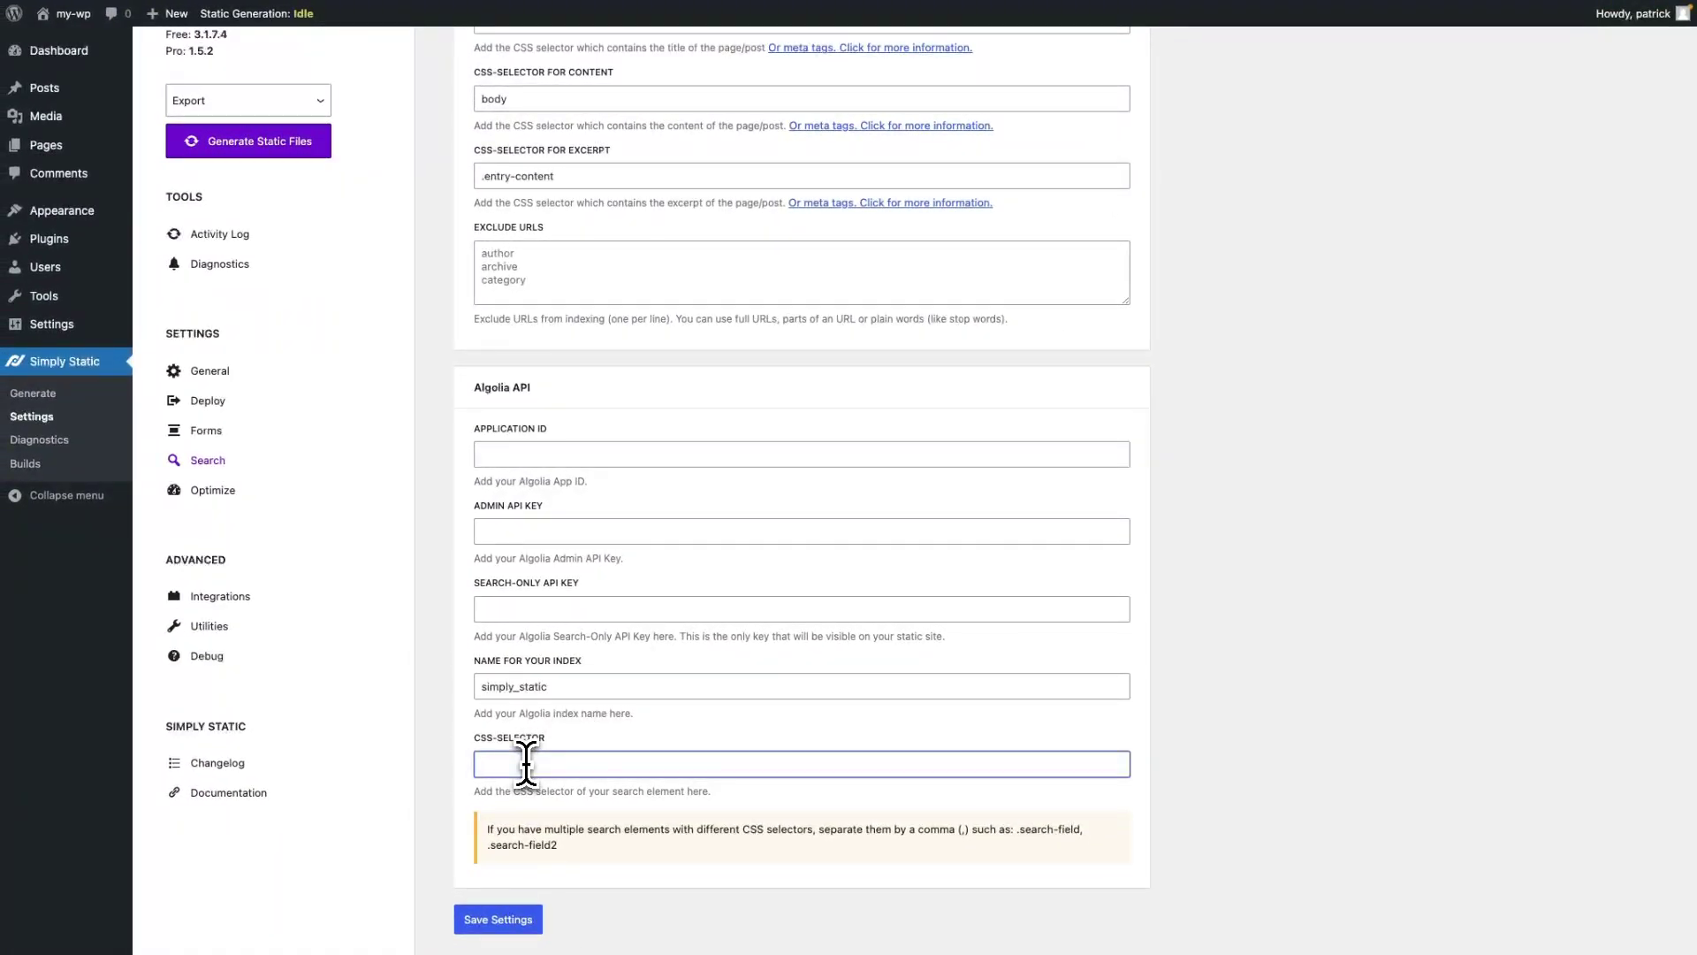
type(".wp-block-search__input")
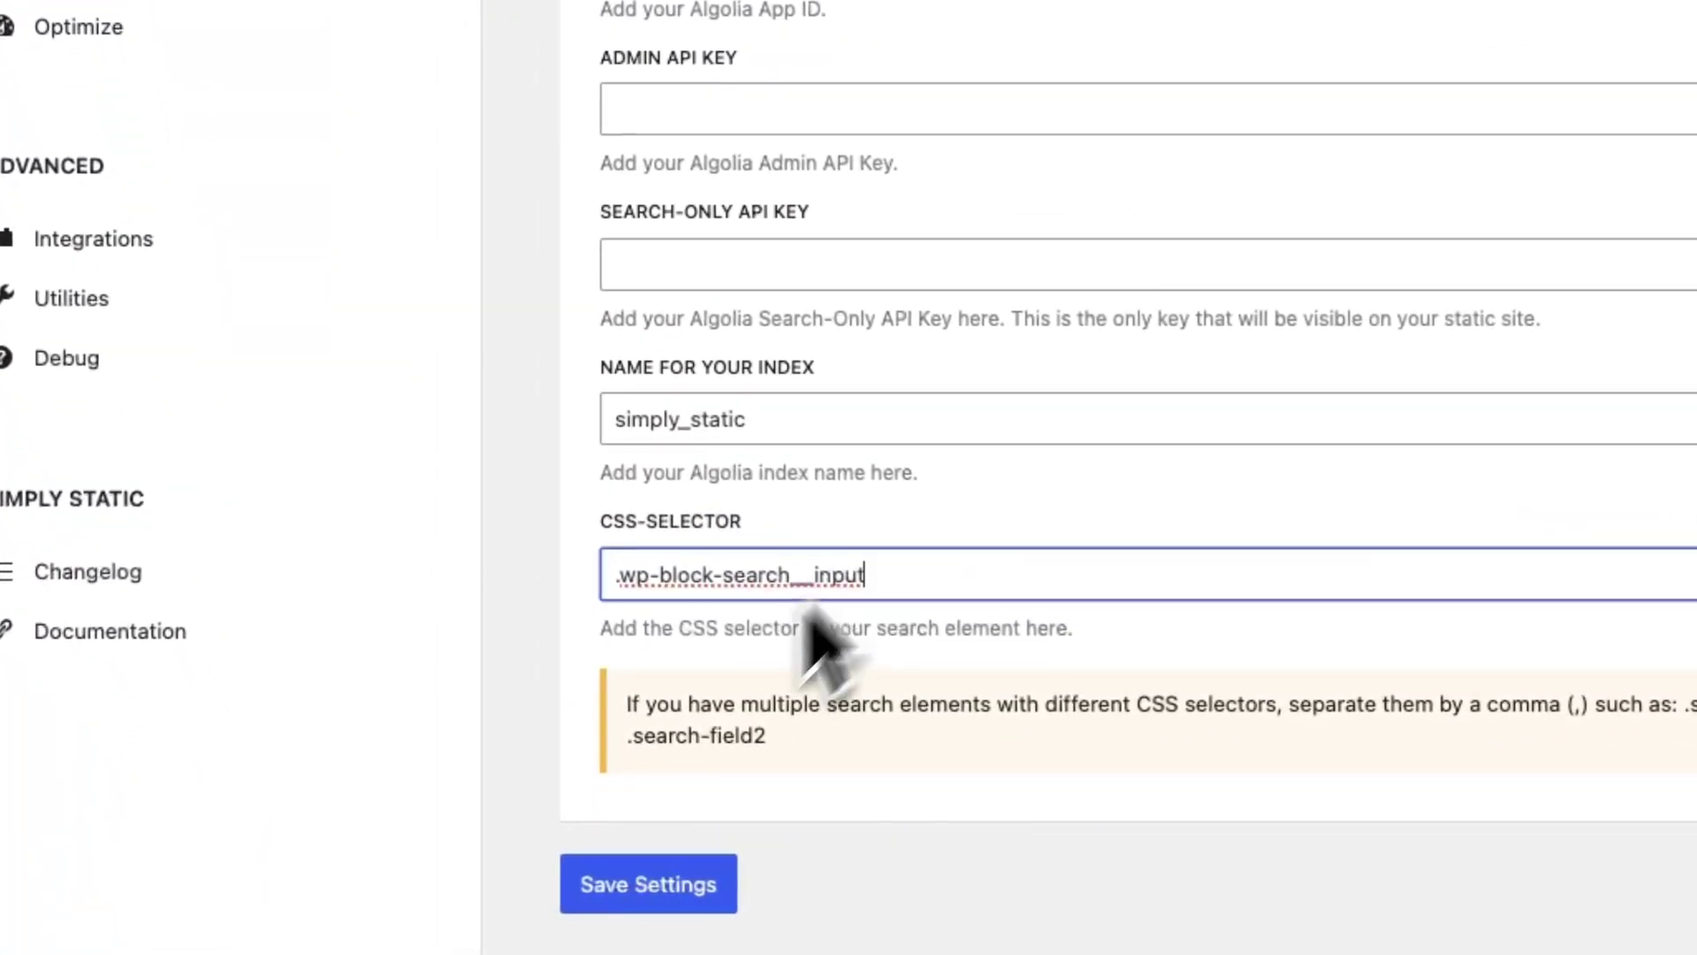
left_click(667, 880)
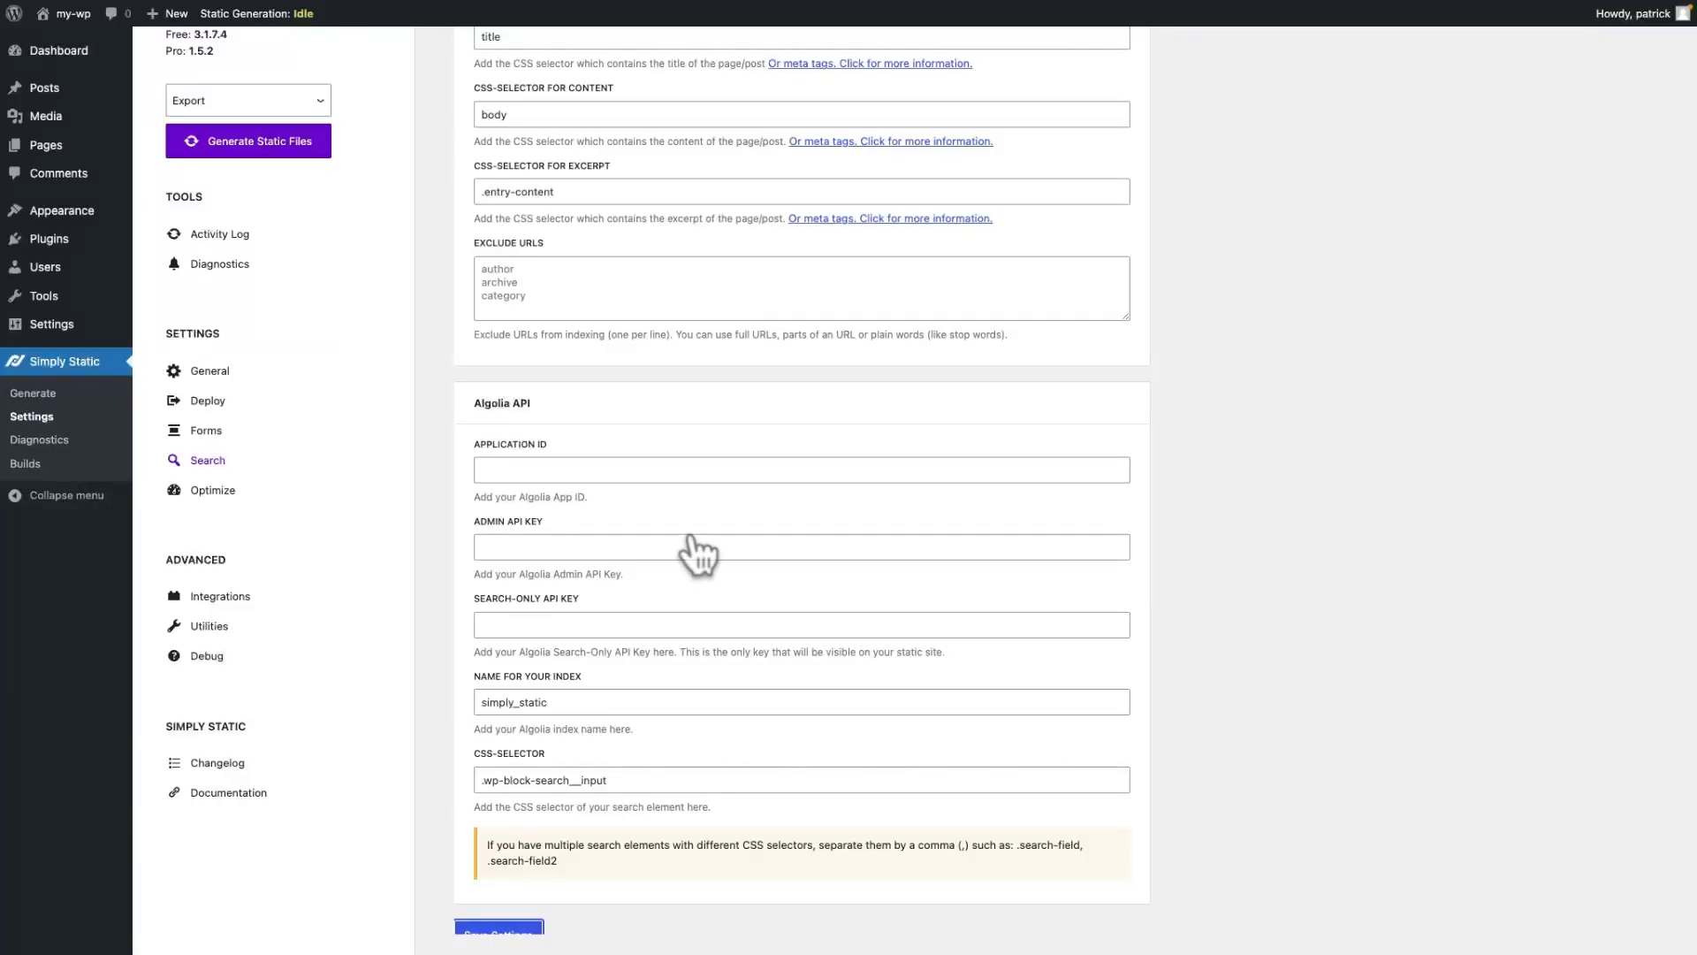
Switch to the Algolia dashboard and create a search index named my-wp-index, copying its name
key("alt+Tab")
key("alt+Tab")
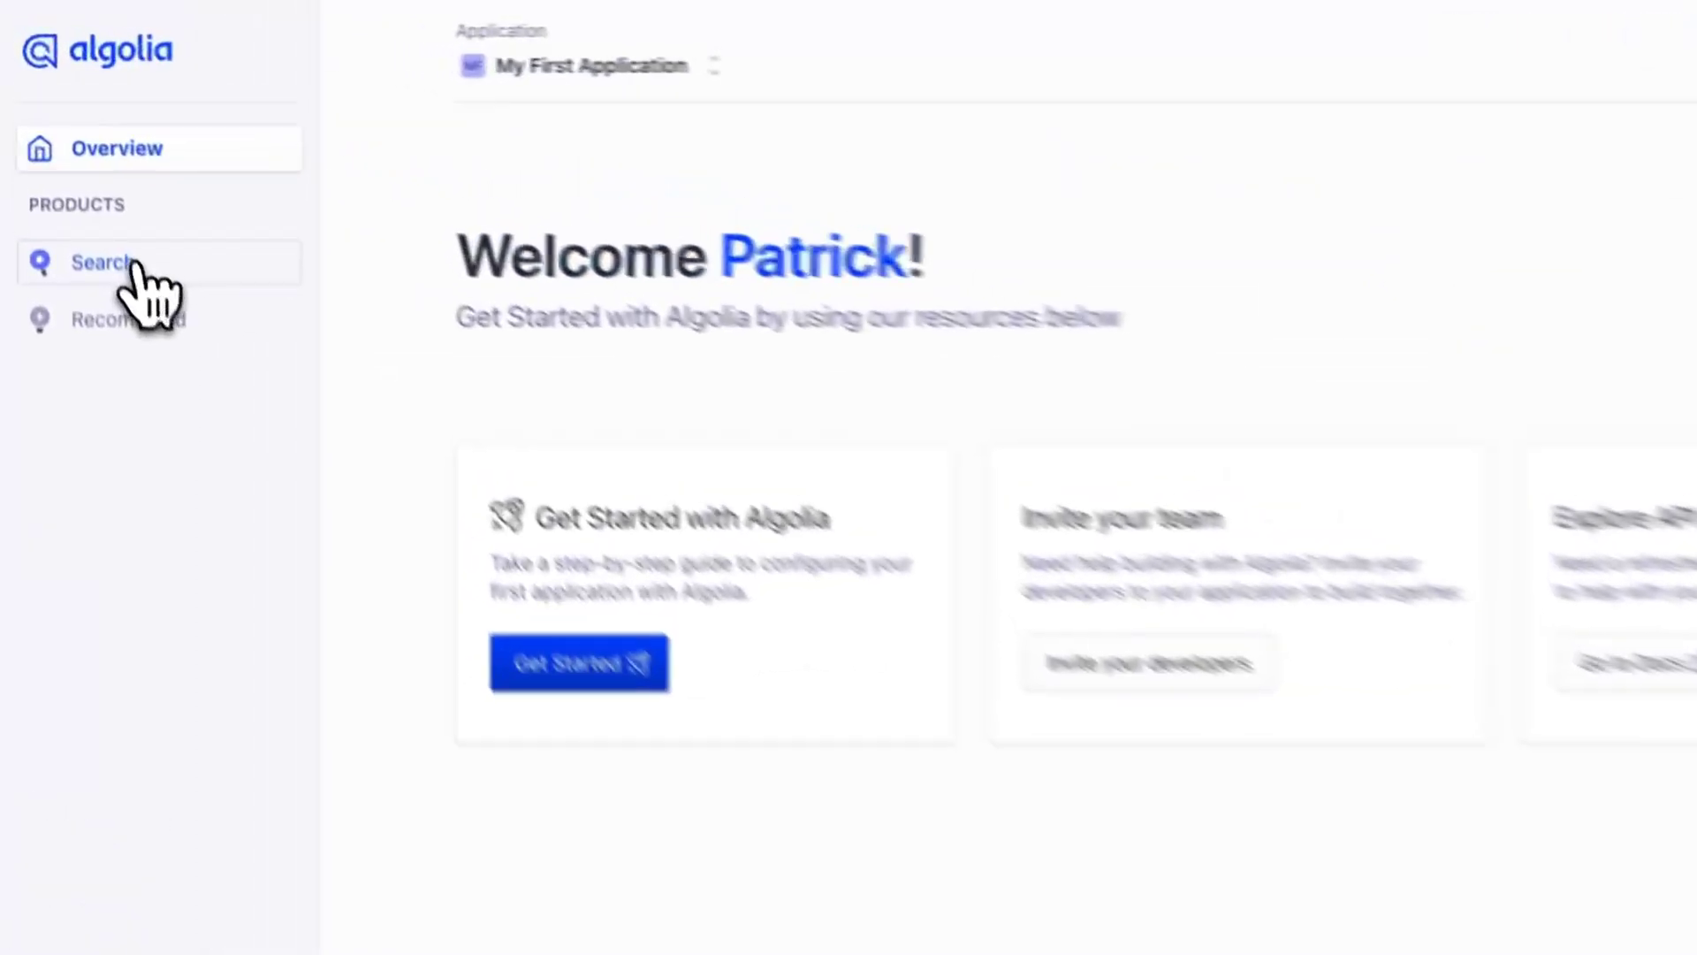
left_click(137, 281)
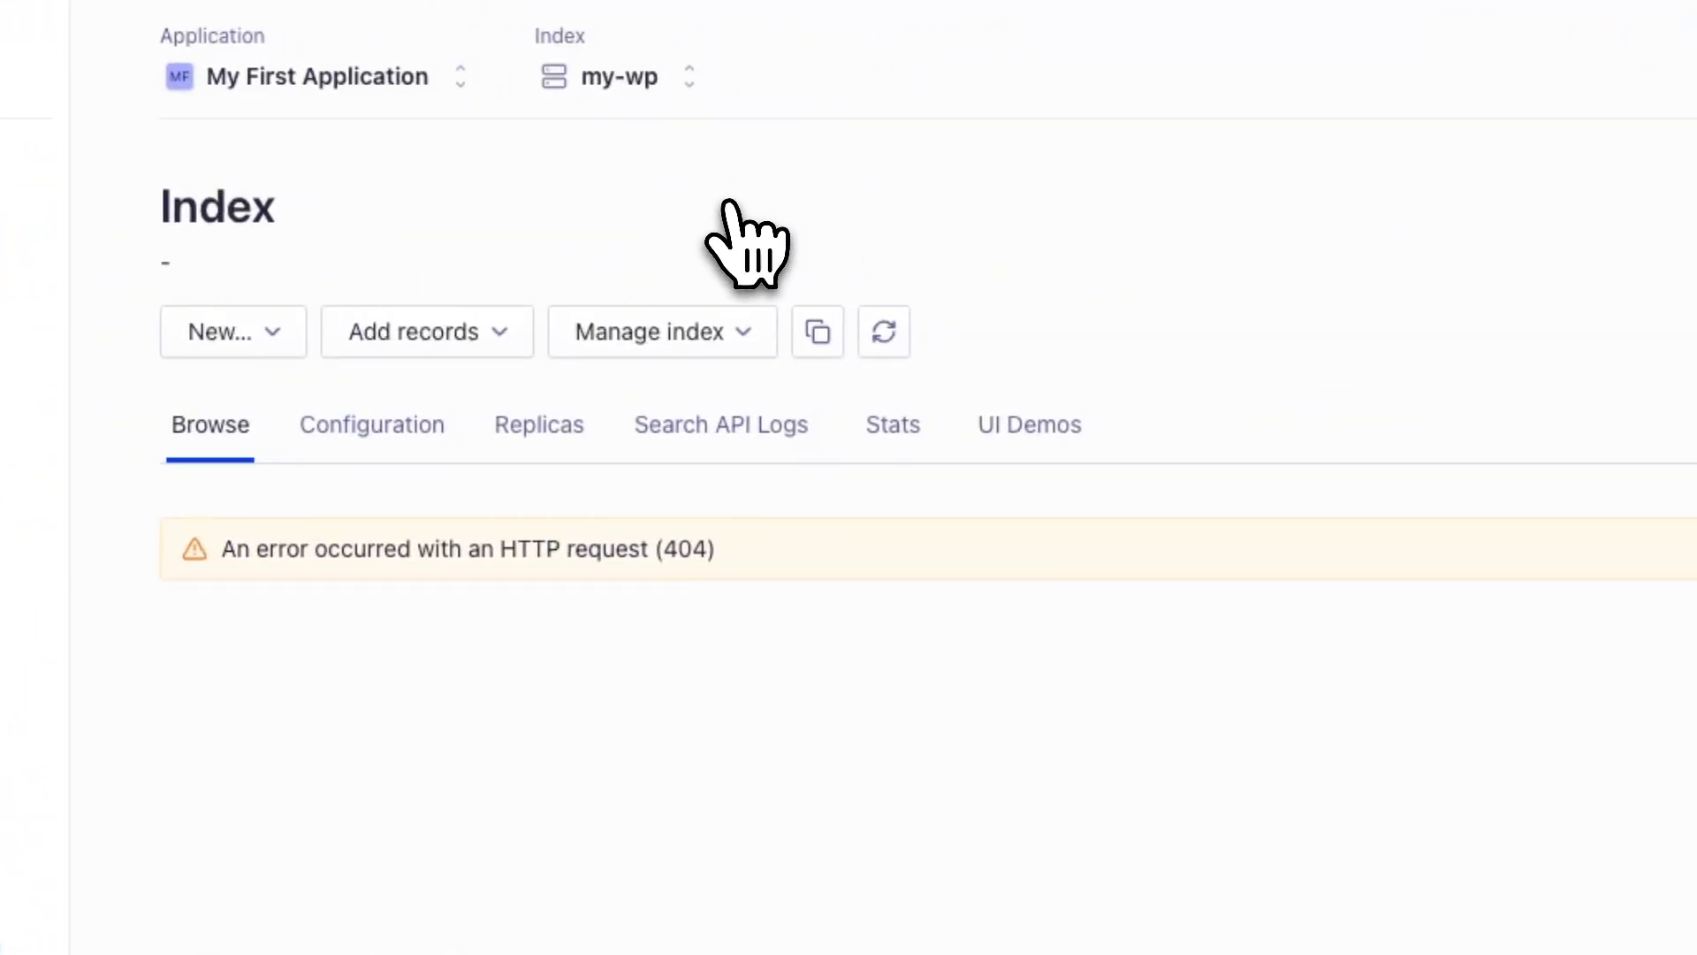
left_click(650, 78)
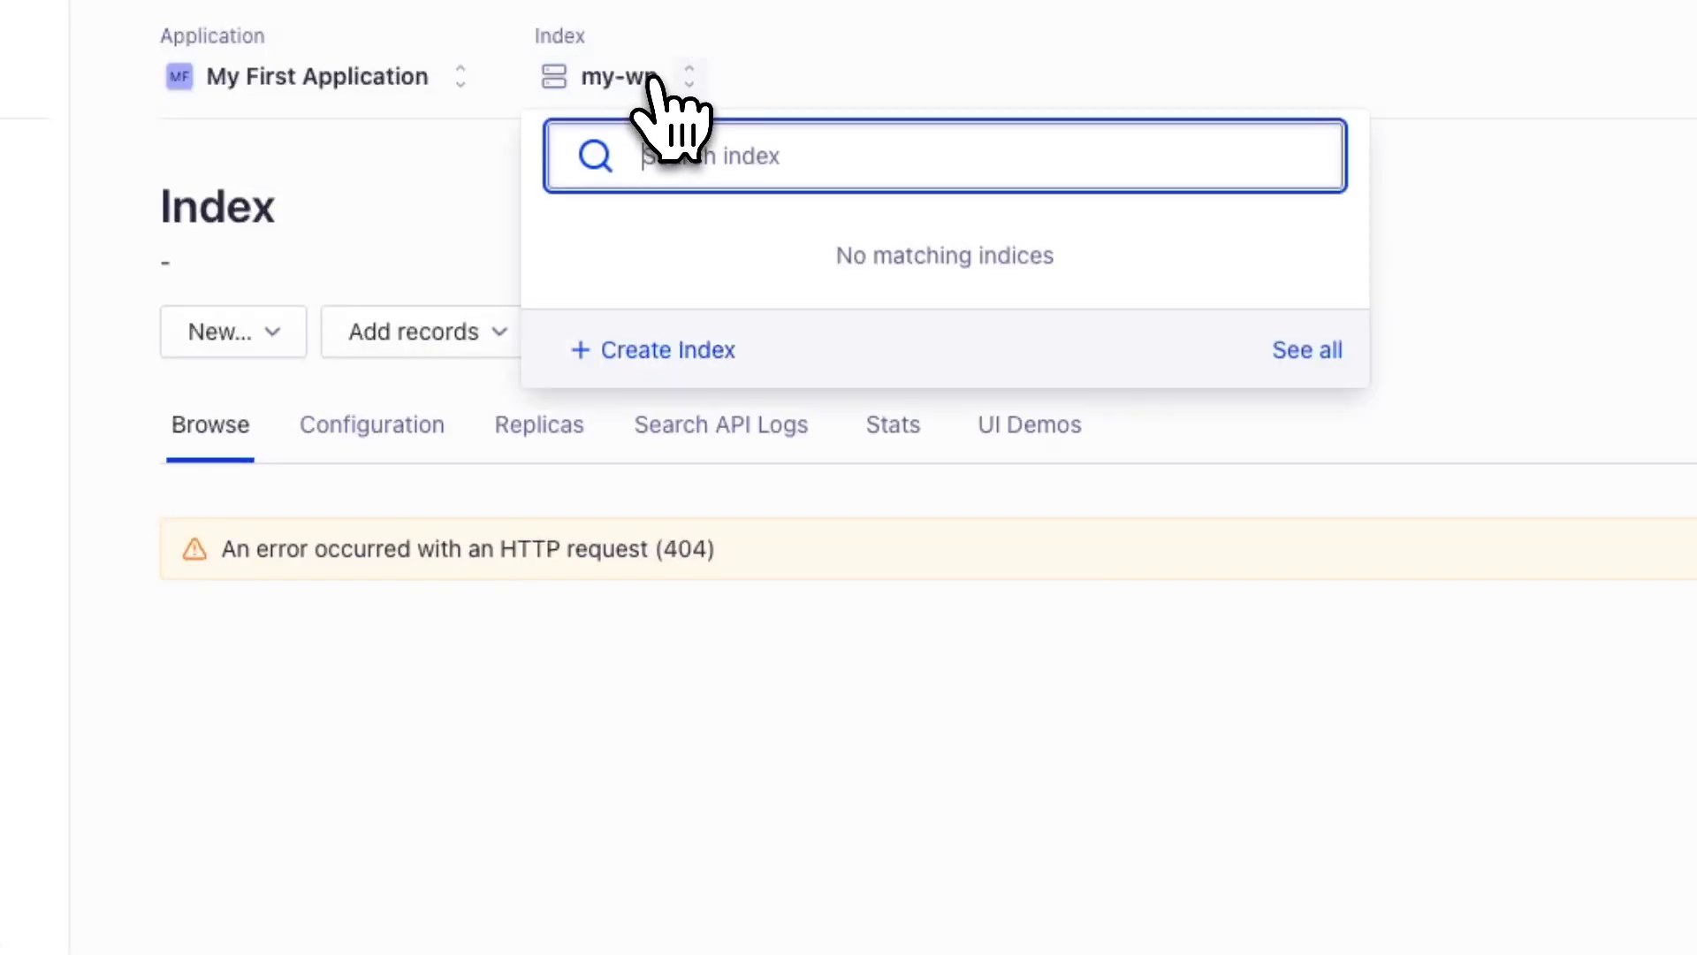
left_click(661, 350)
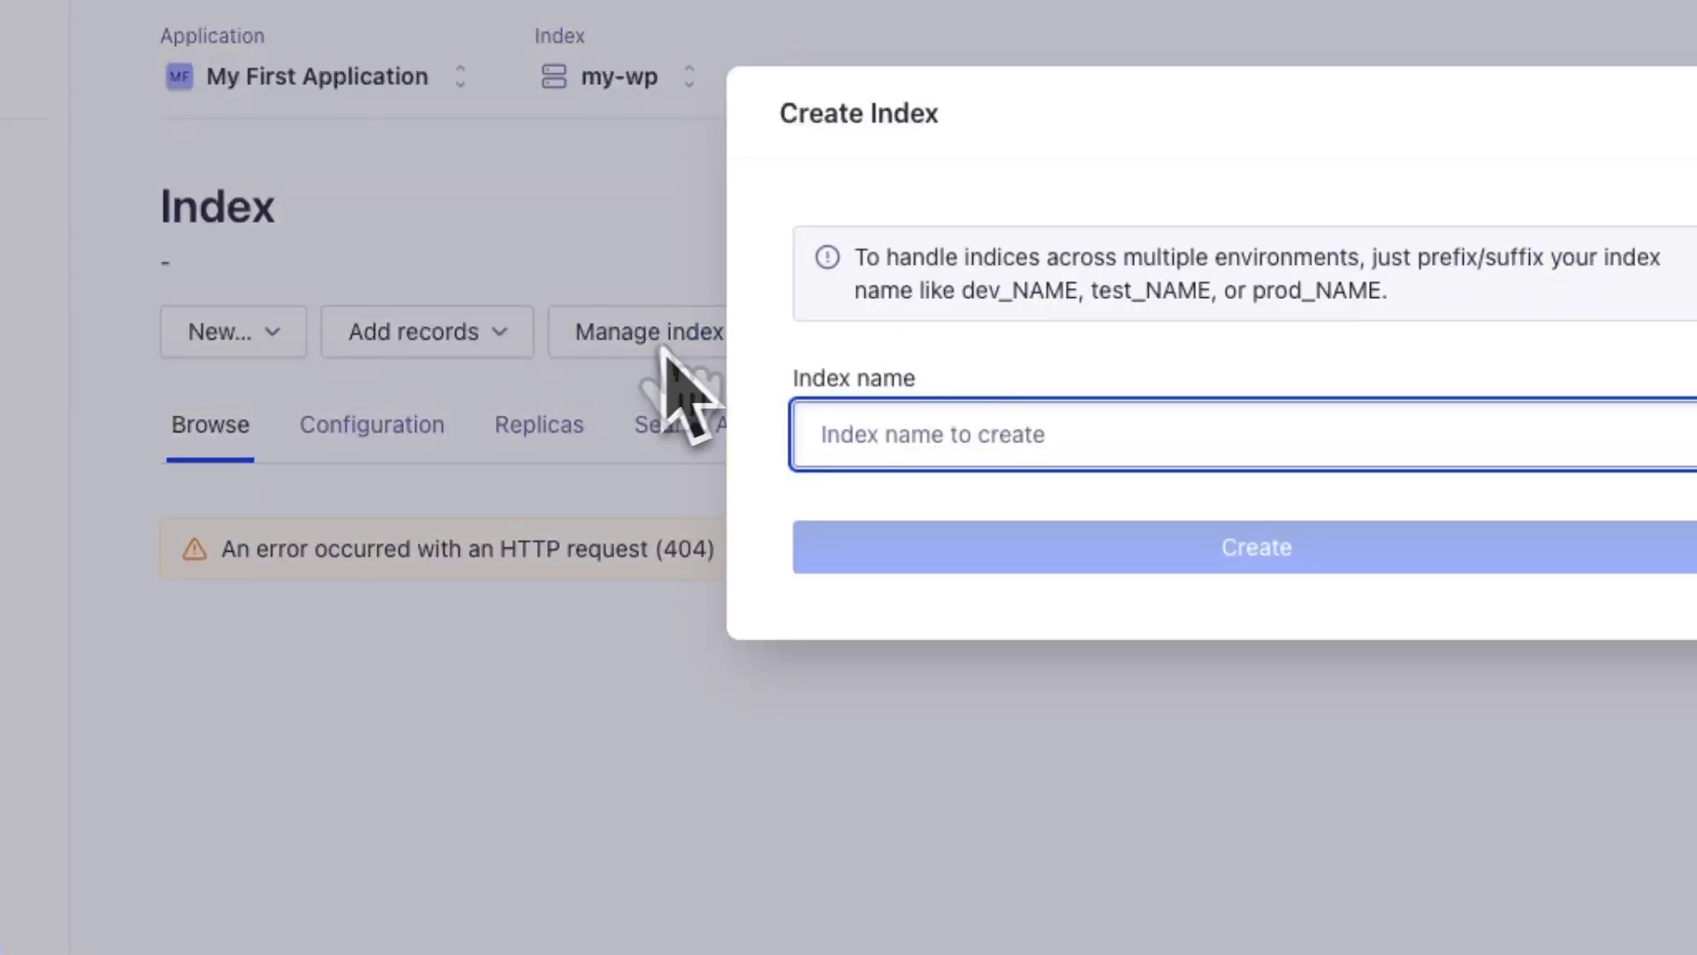
type("my")
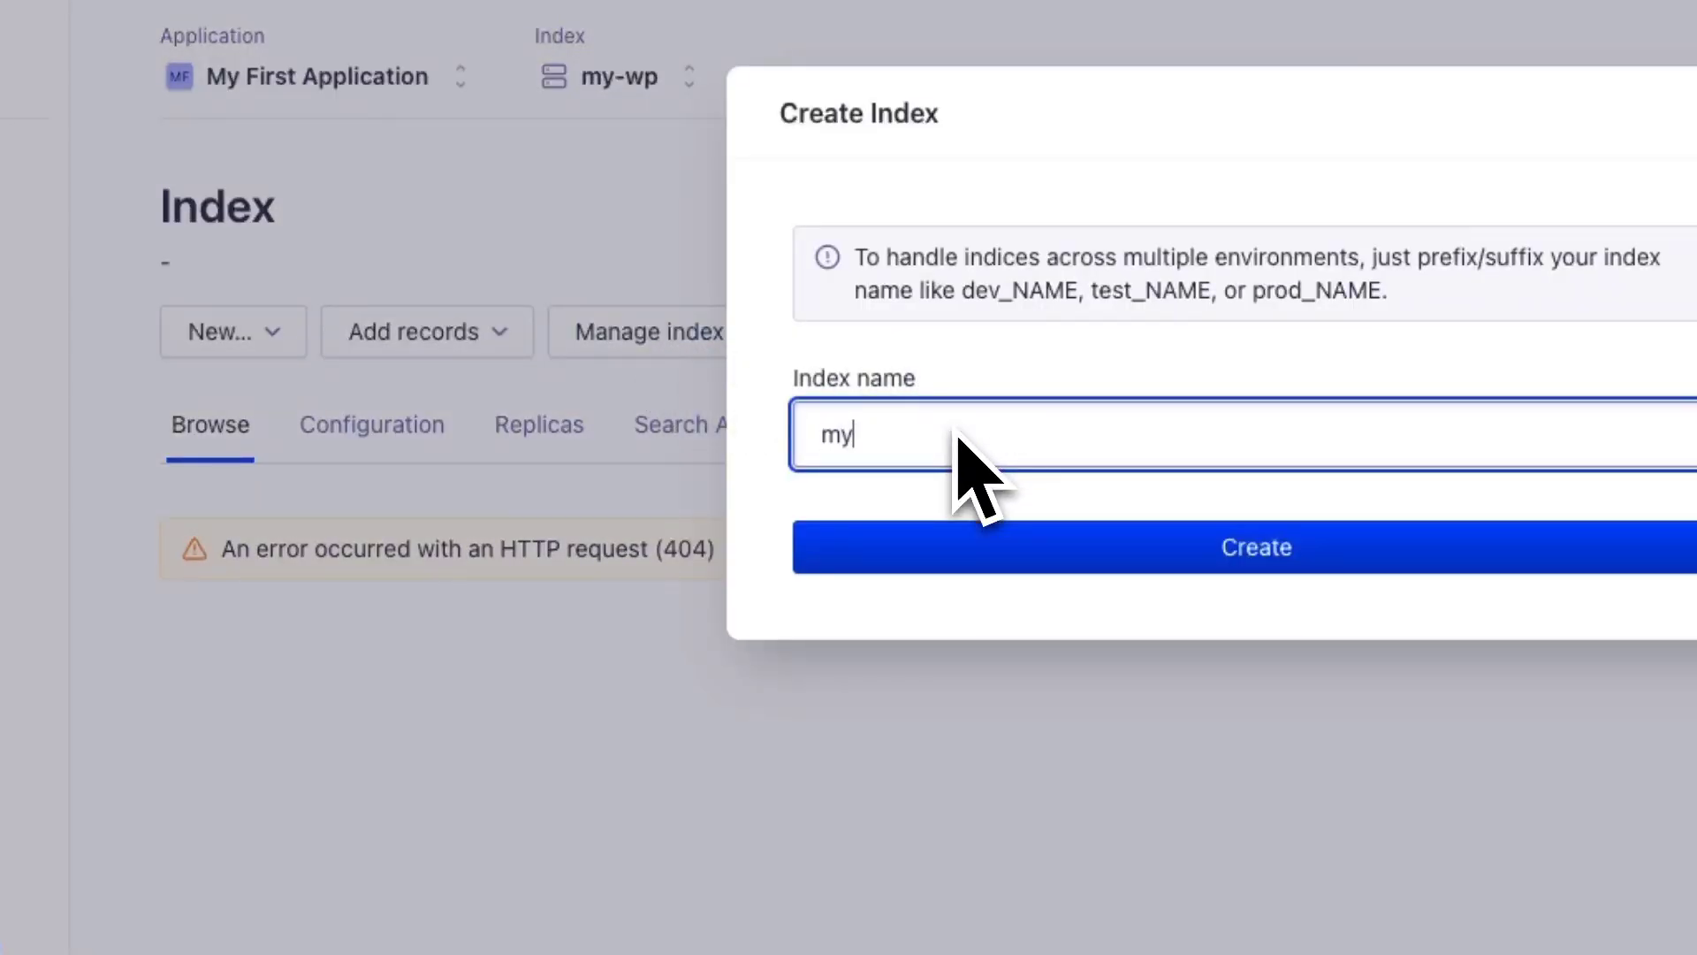
type("-wp-index")
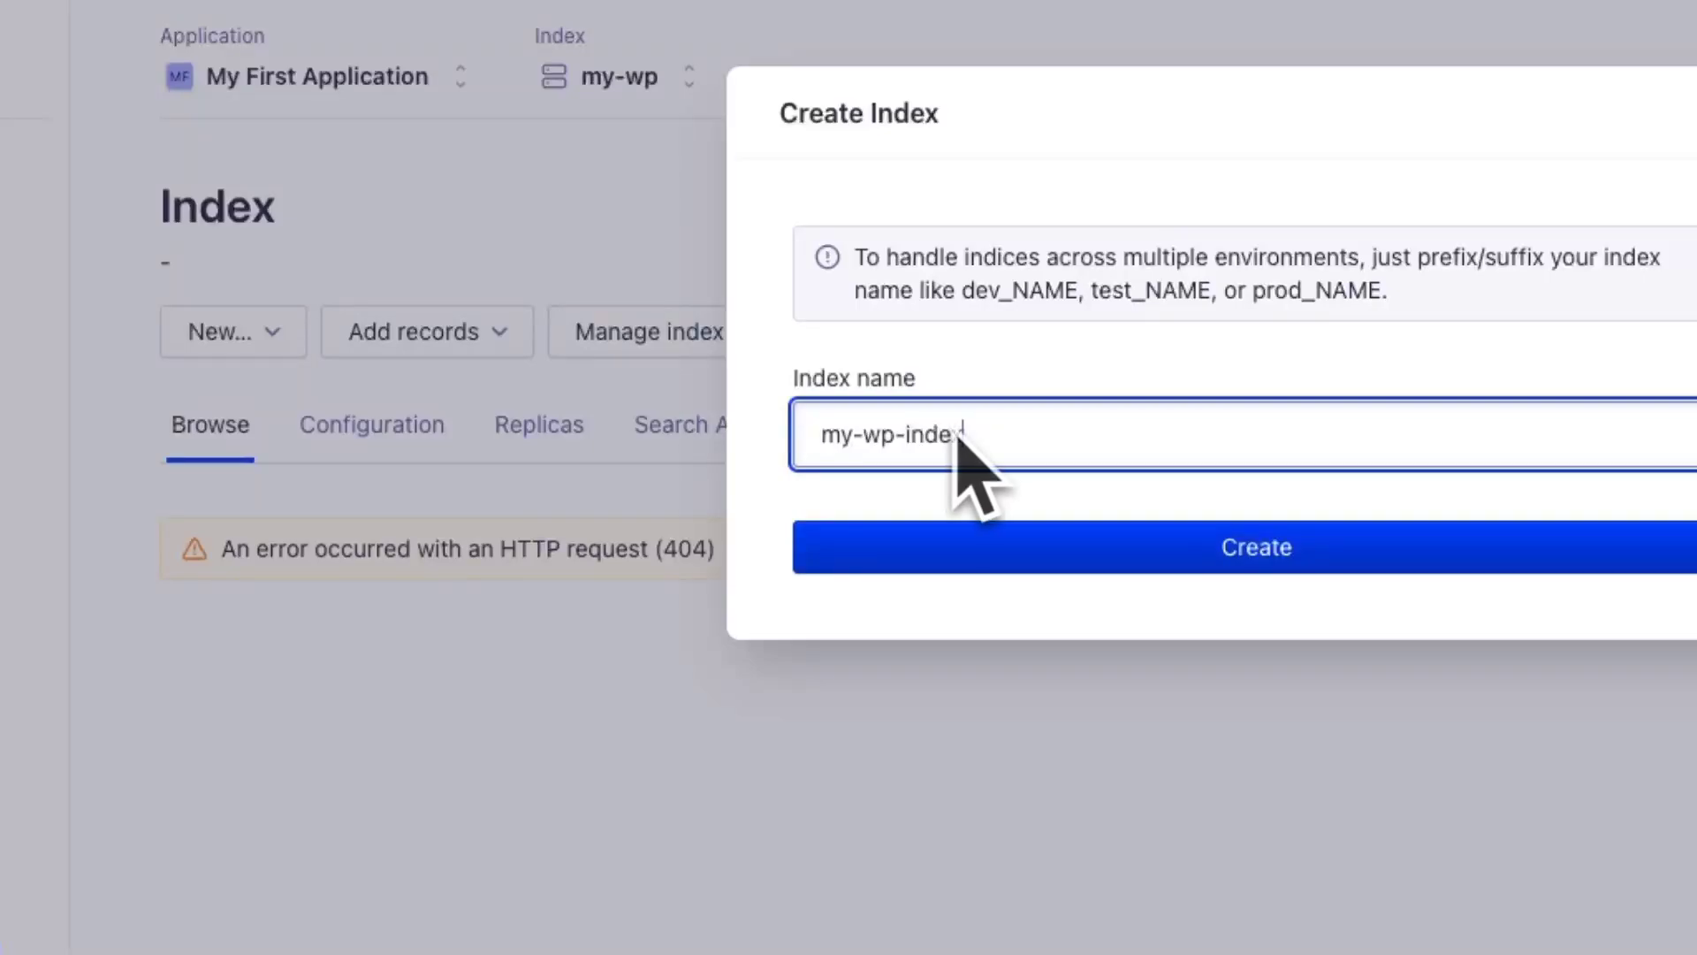
key("ctrl+a")
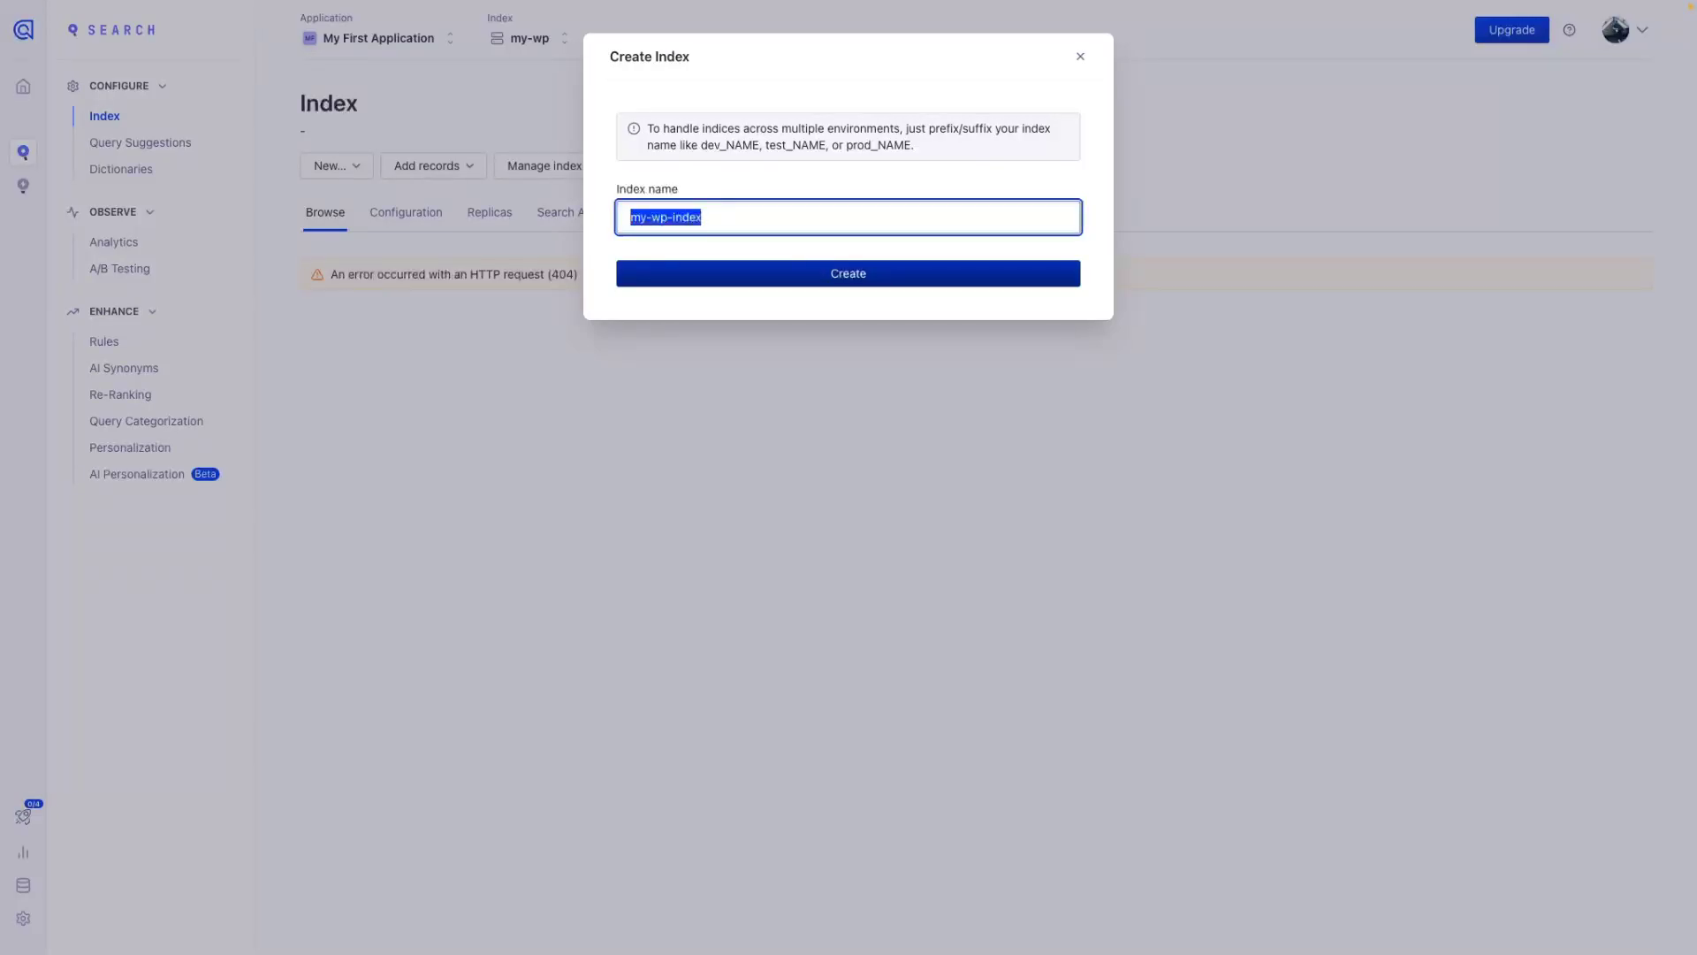
left_click(780, 274)
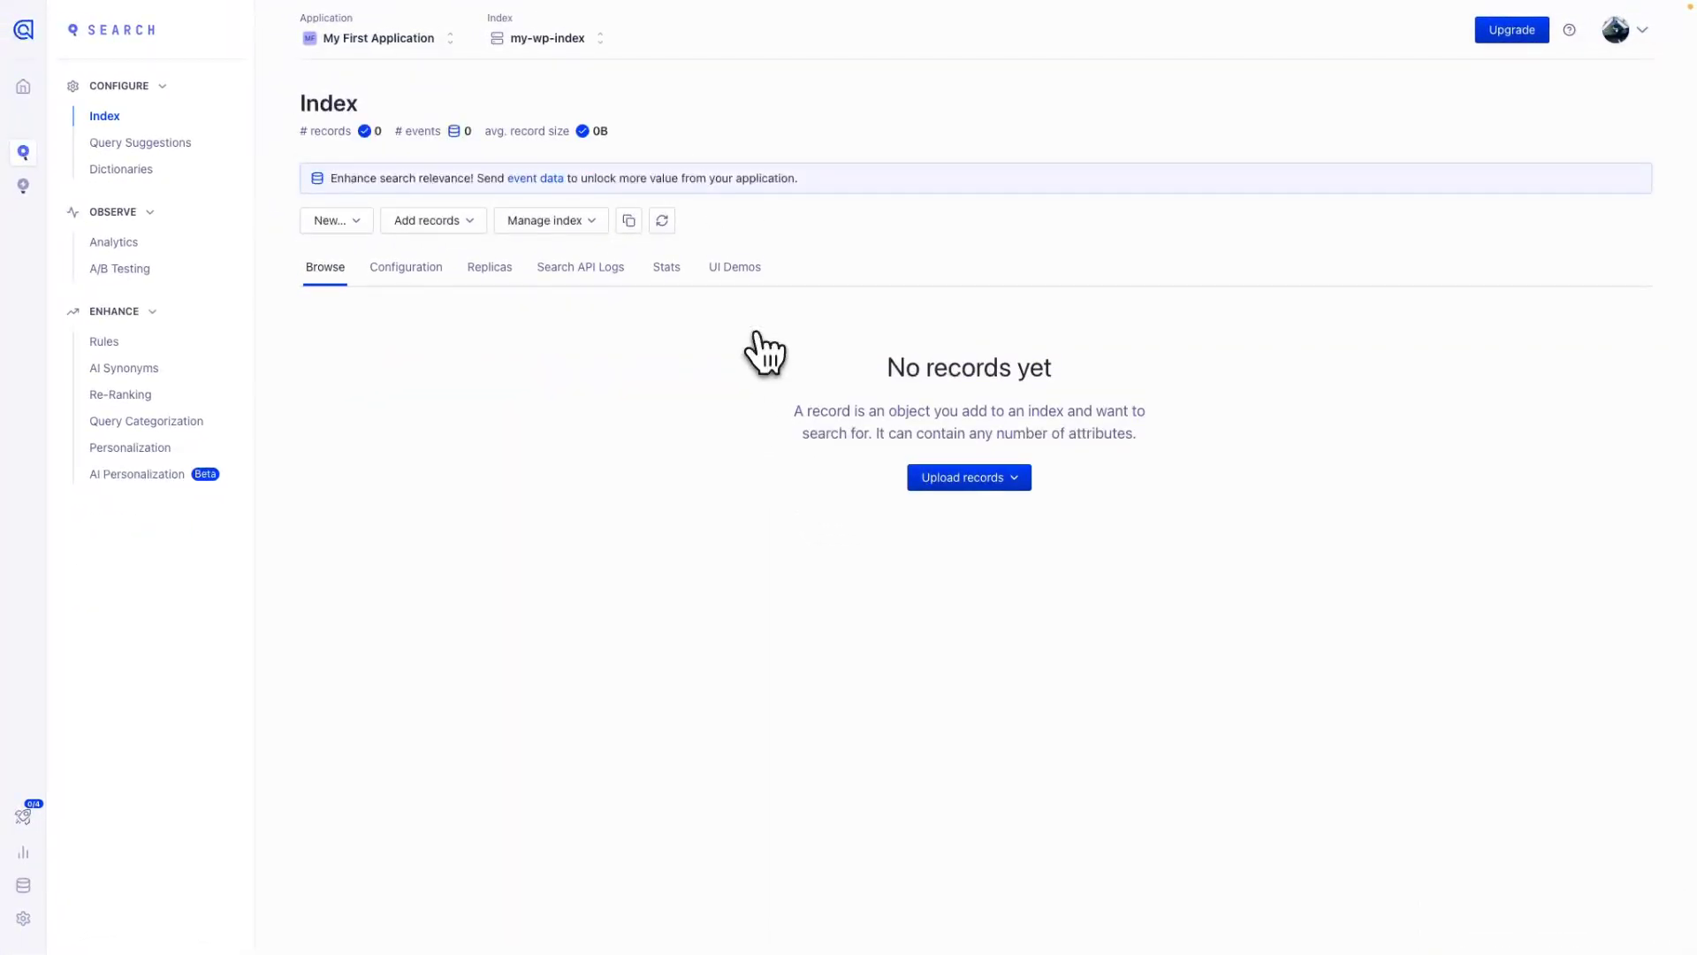
Return to the Simply Static settings, set the Algolia index name to my-wp-index and save the settings
key("ctrl+Tab")
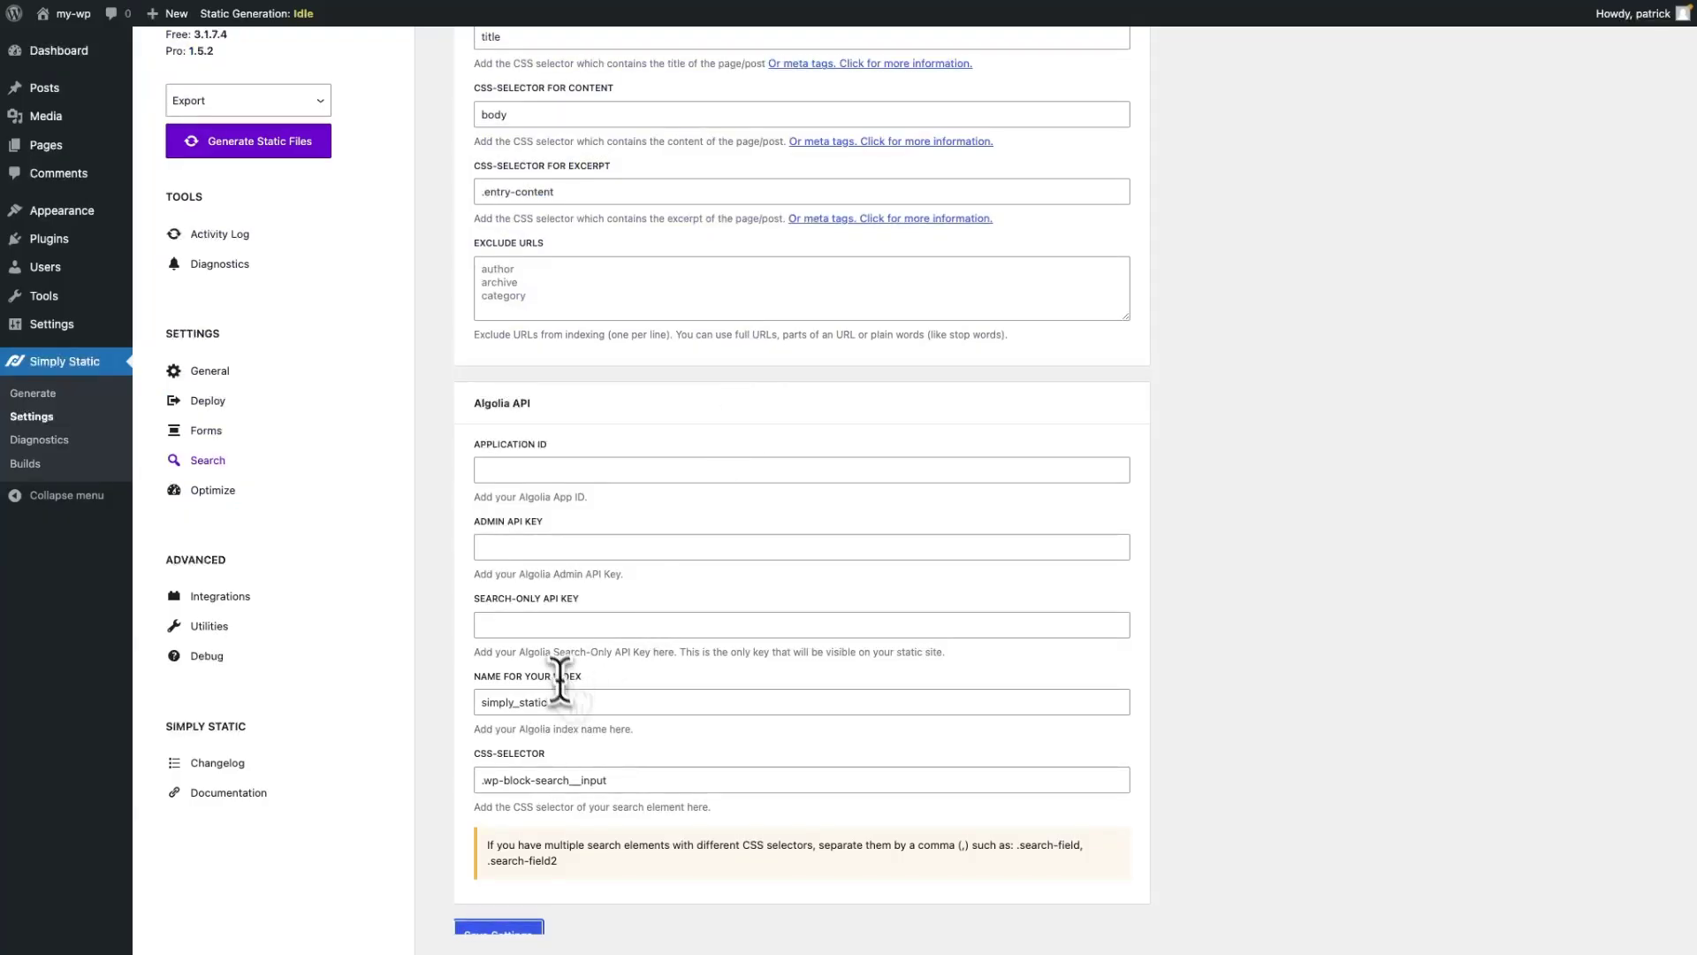
left_click(572, 682)
key("ctrl+a")
type("my-wp-index")
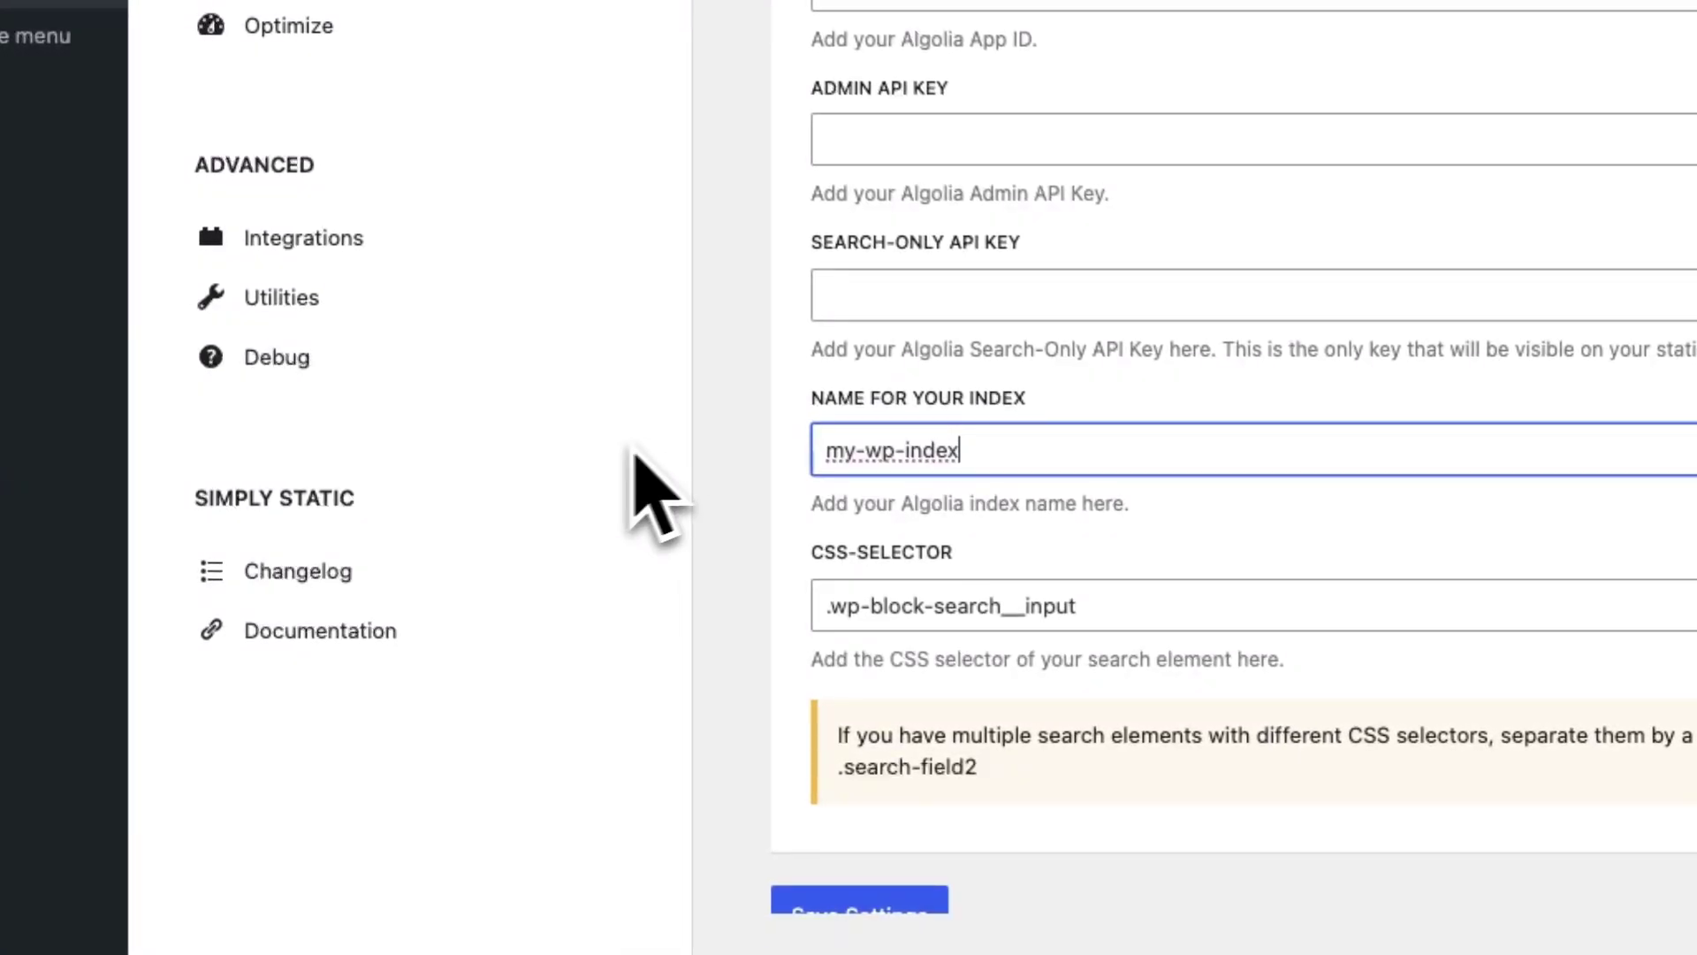
scroll(884, 566, "down", 1)
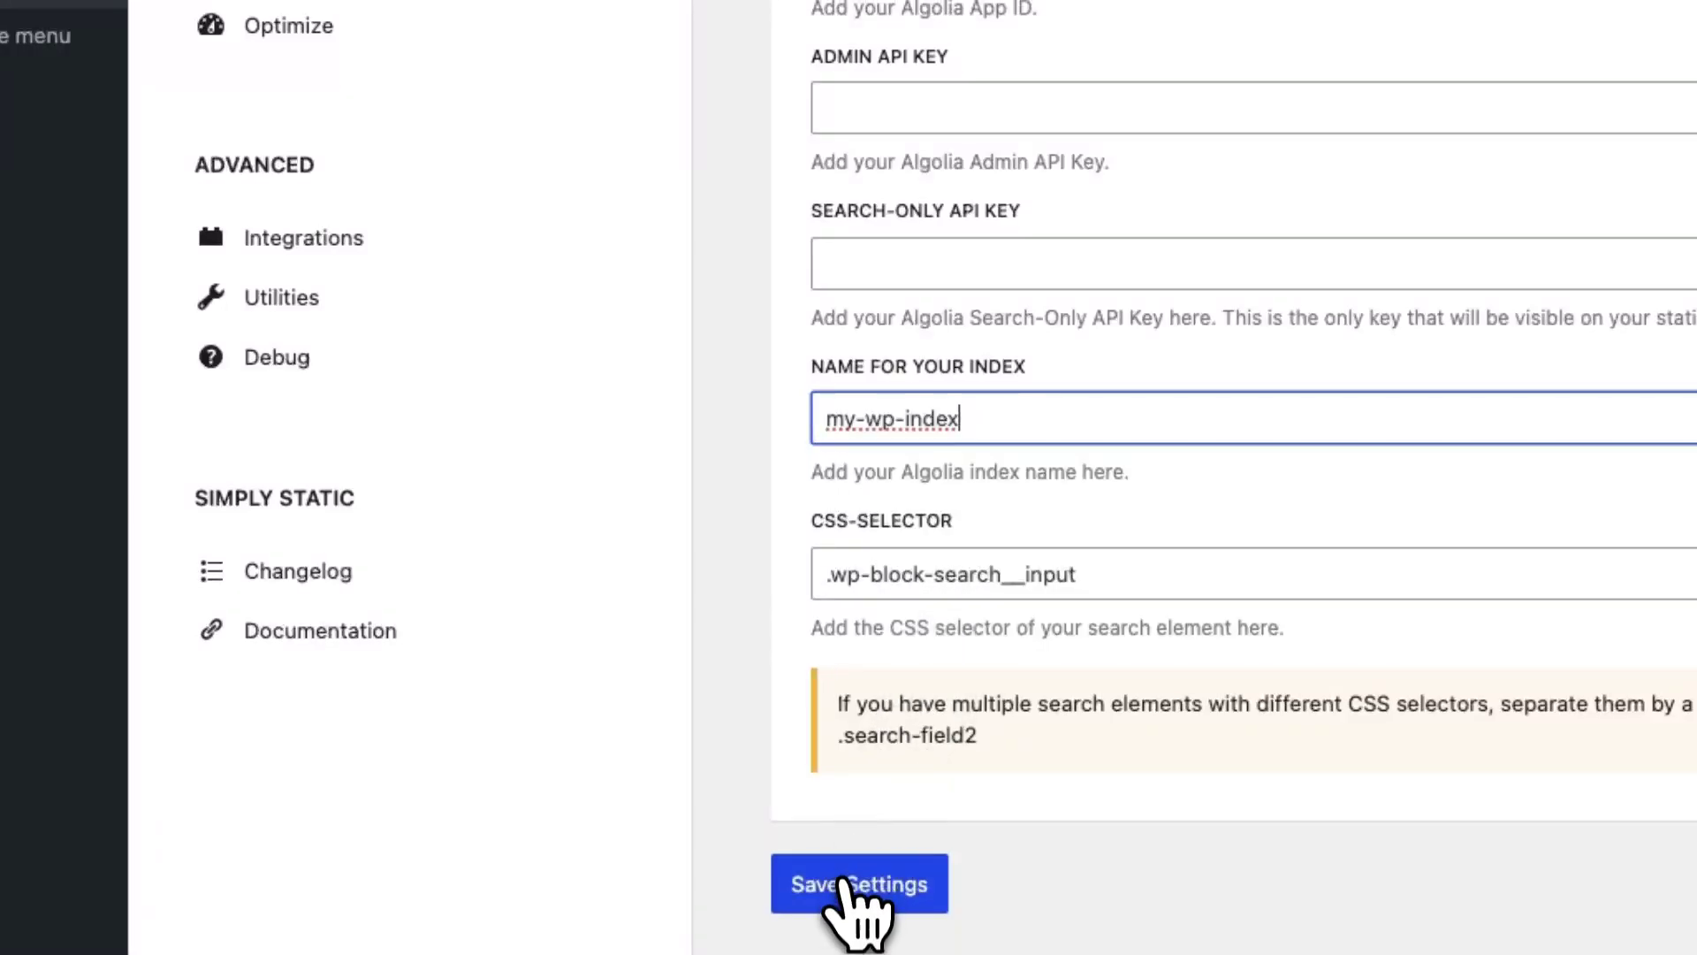
left_click(864, 894)
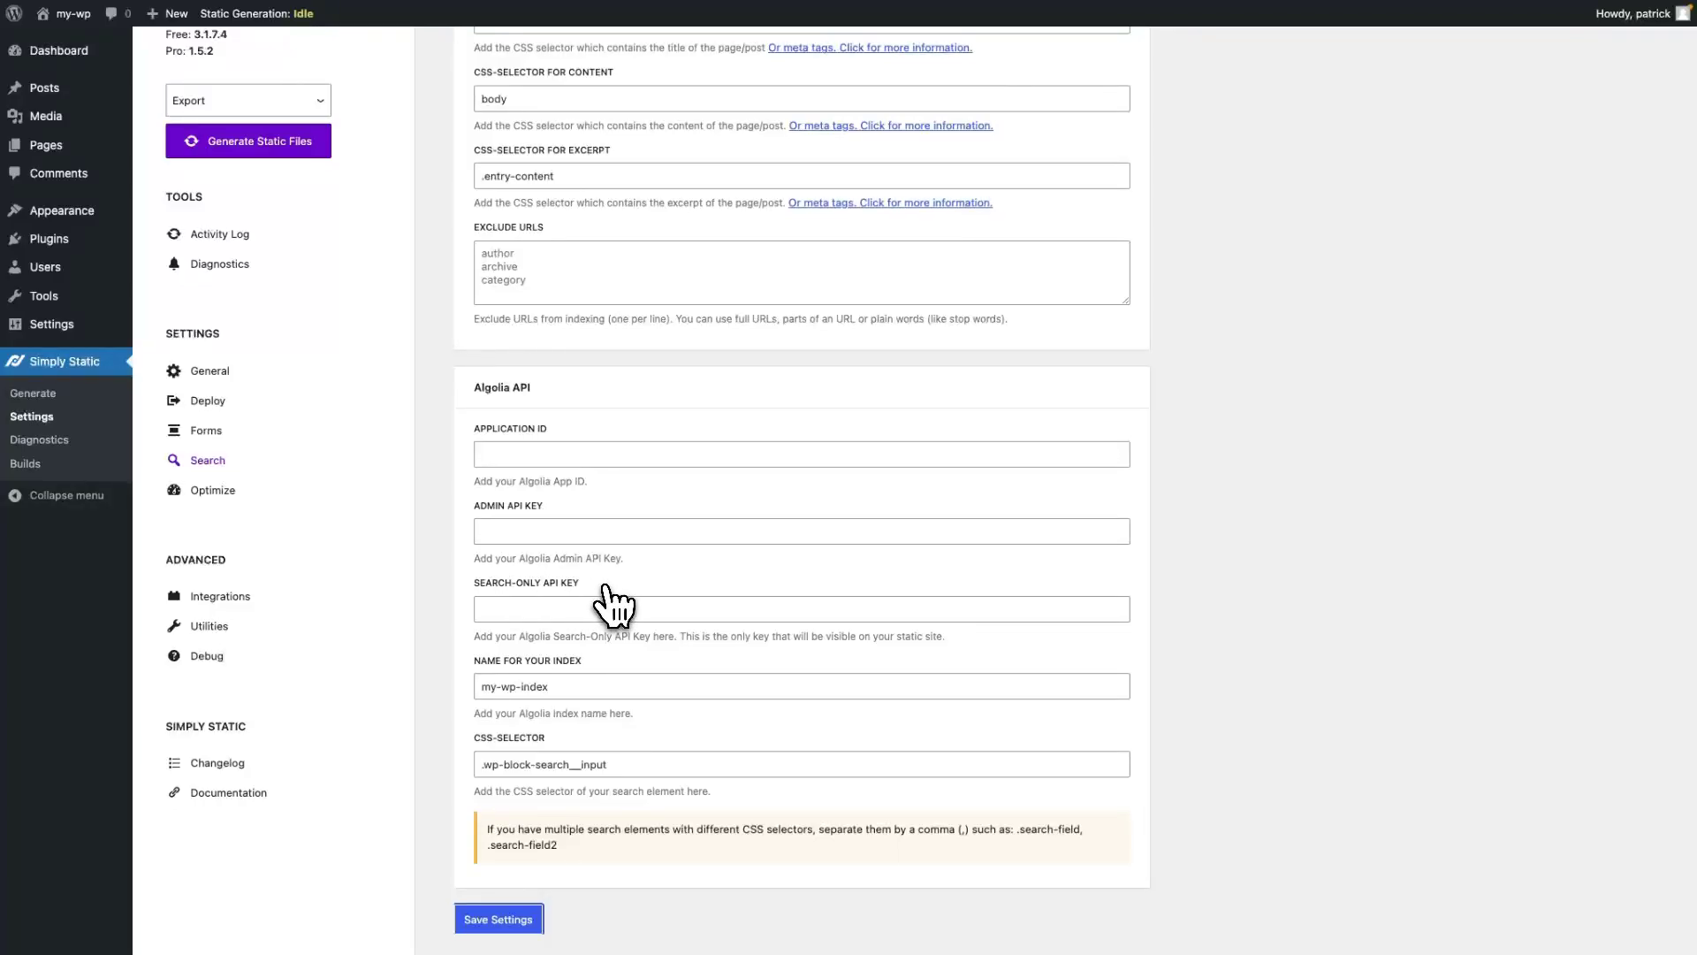
Switch to Algolia, open the API Keys page in its settings and check the selected application
key("alt+Tab")
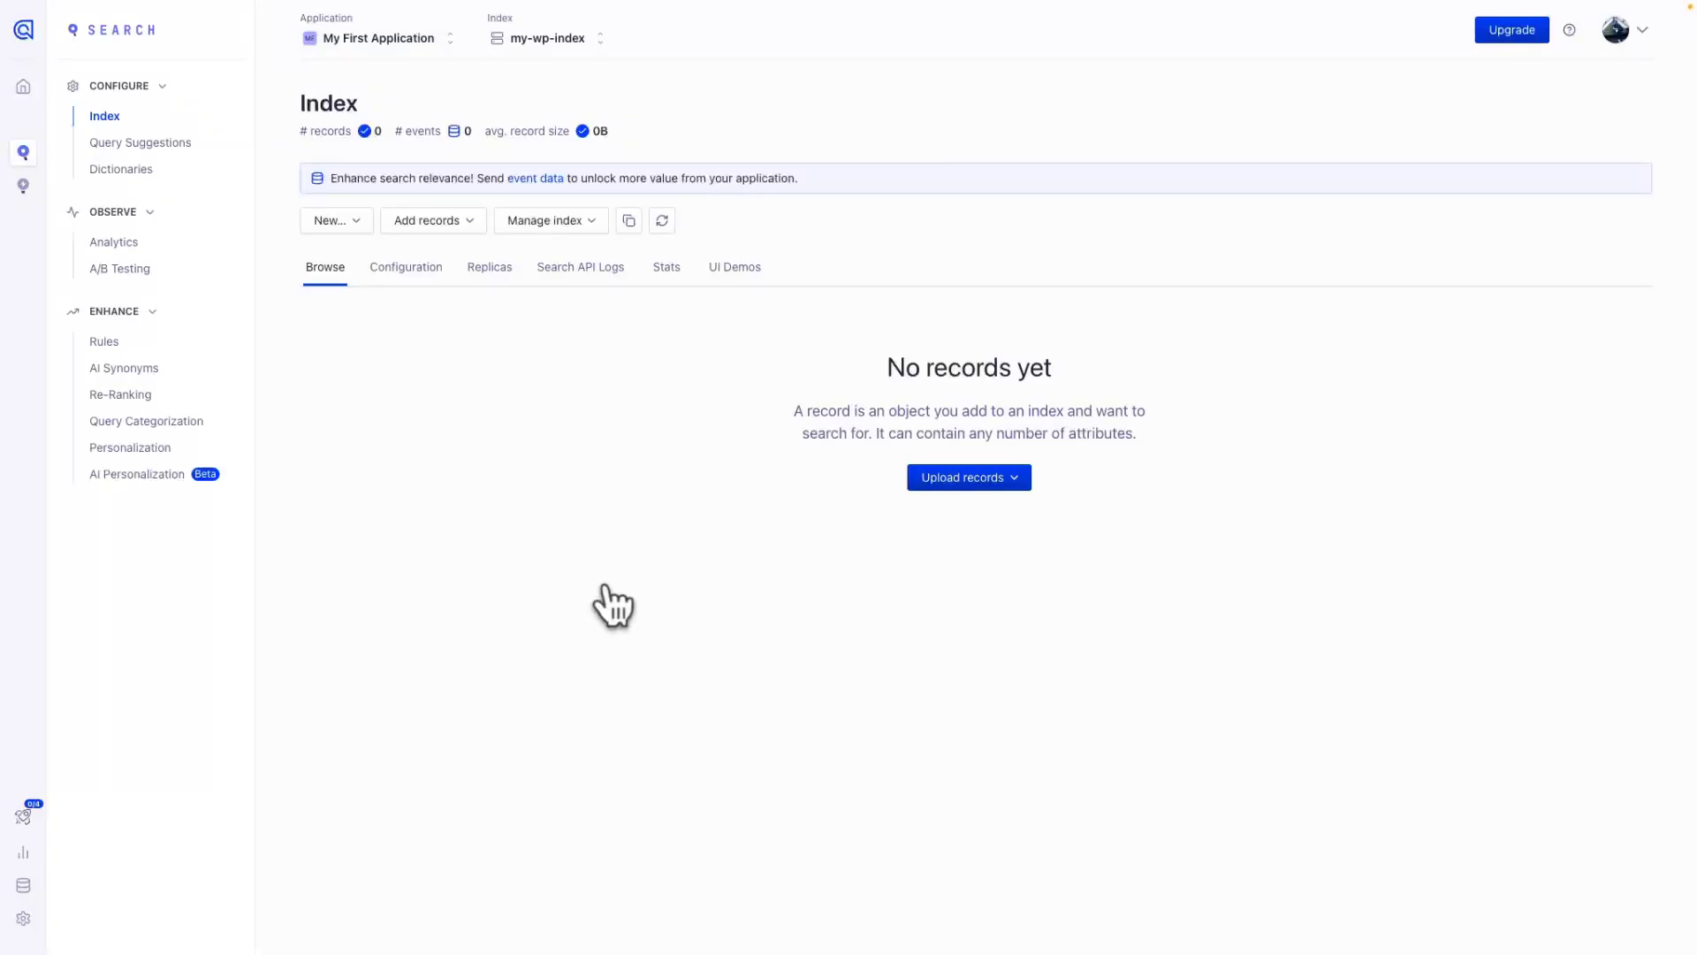
left_click(24, 88)
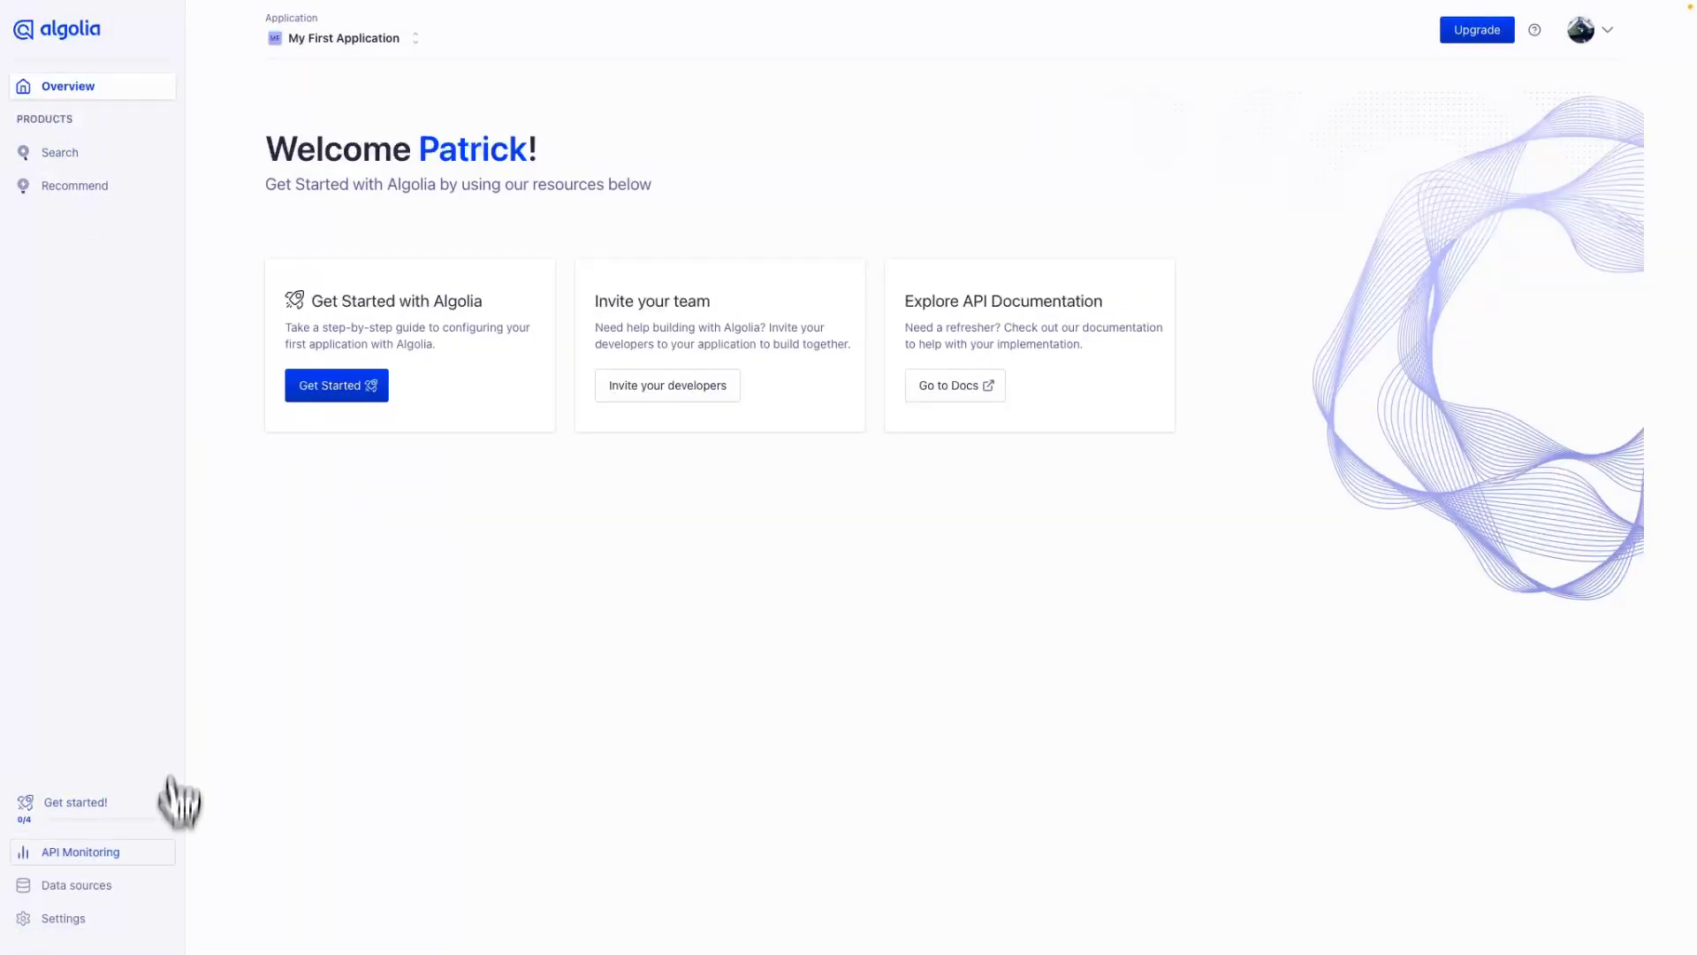
left_click(92, 919)
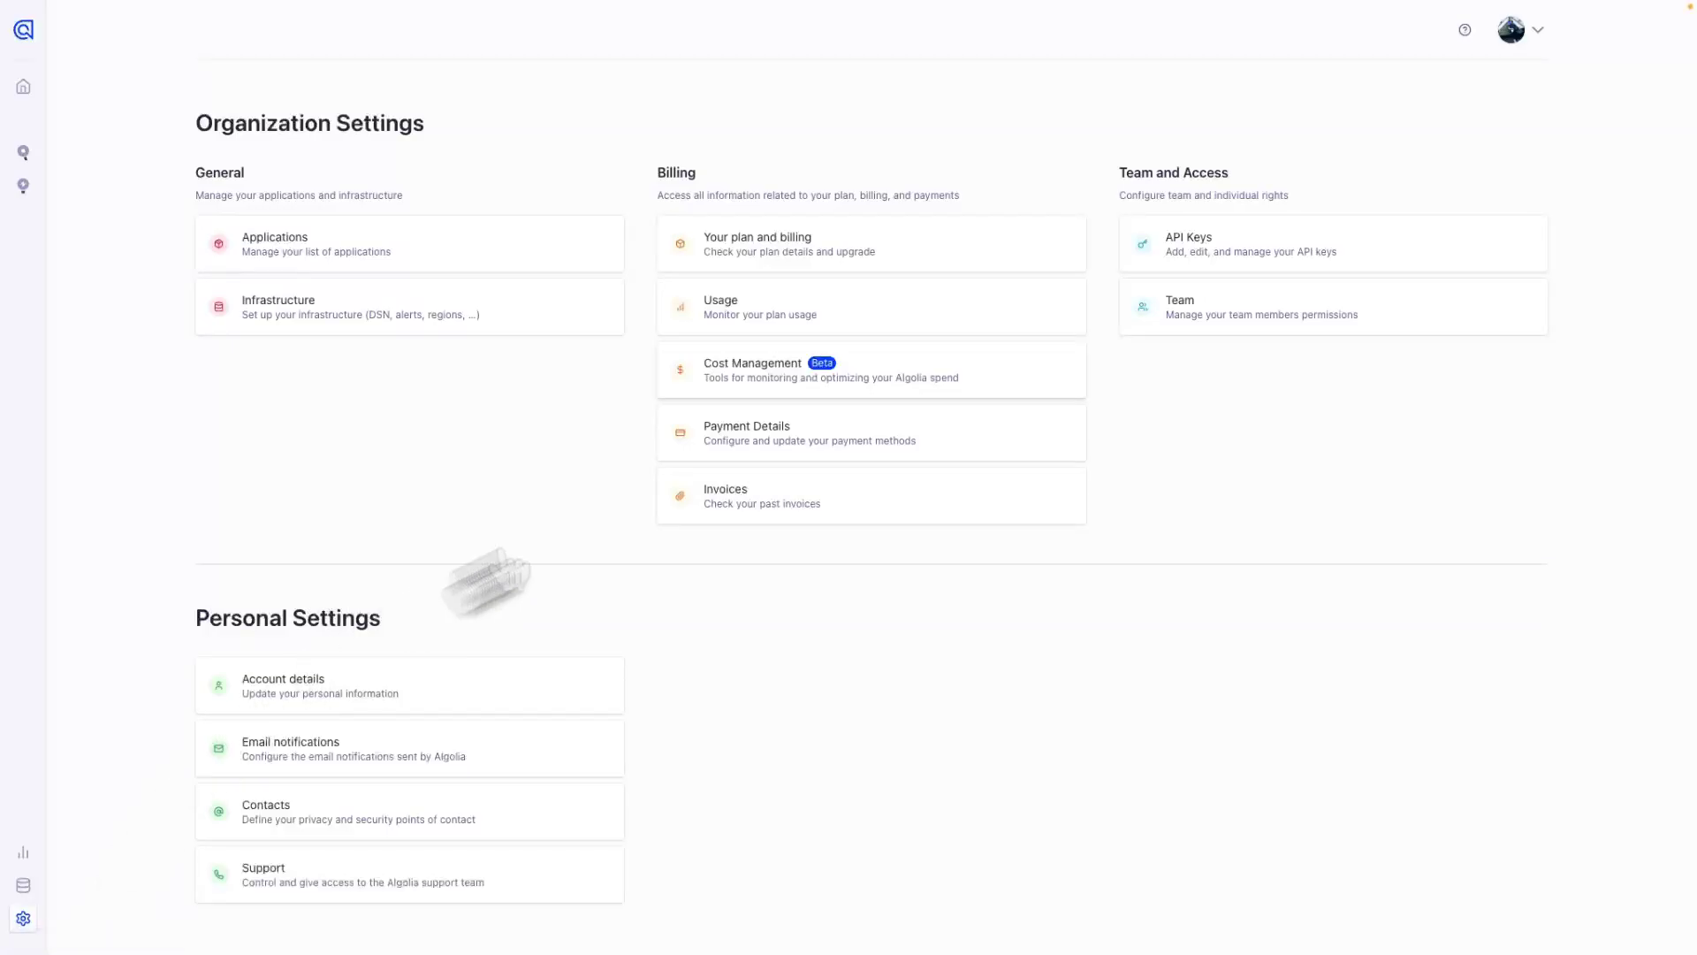
left_click(1229, 252)
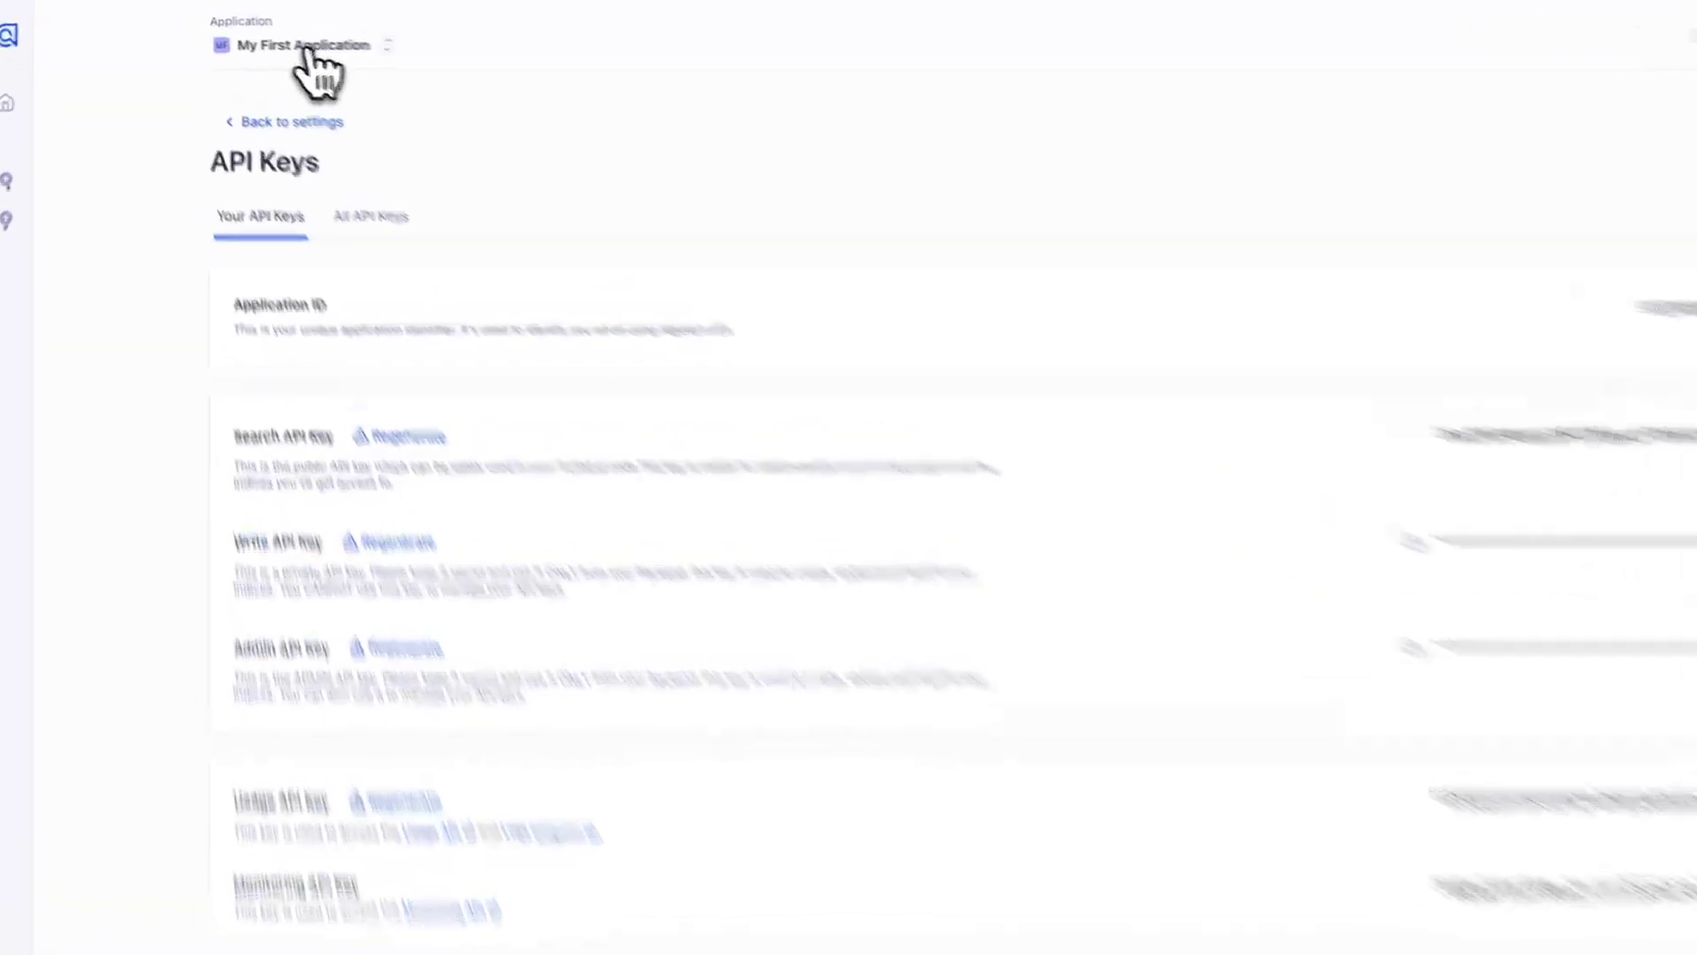
left_click(276, 39)
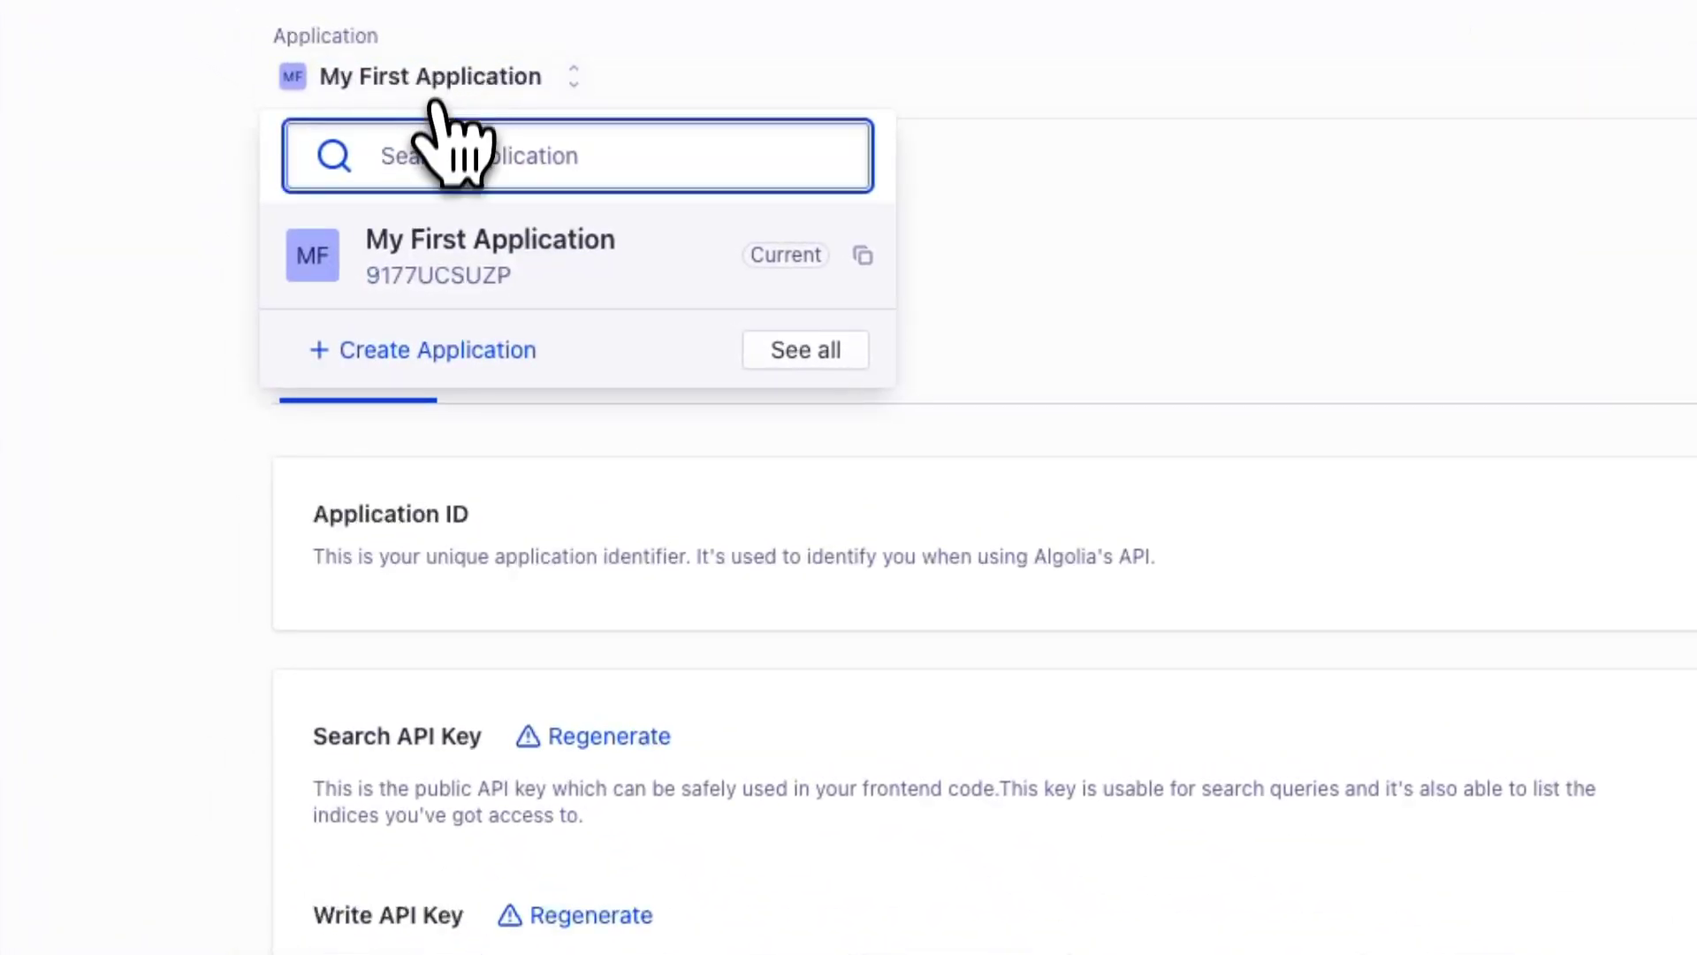
left_click(1006, 280)
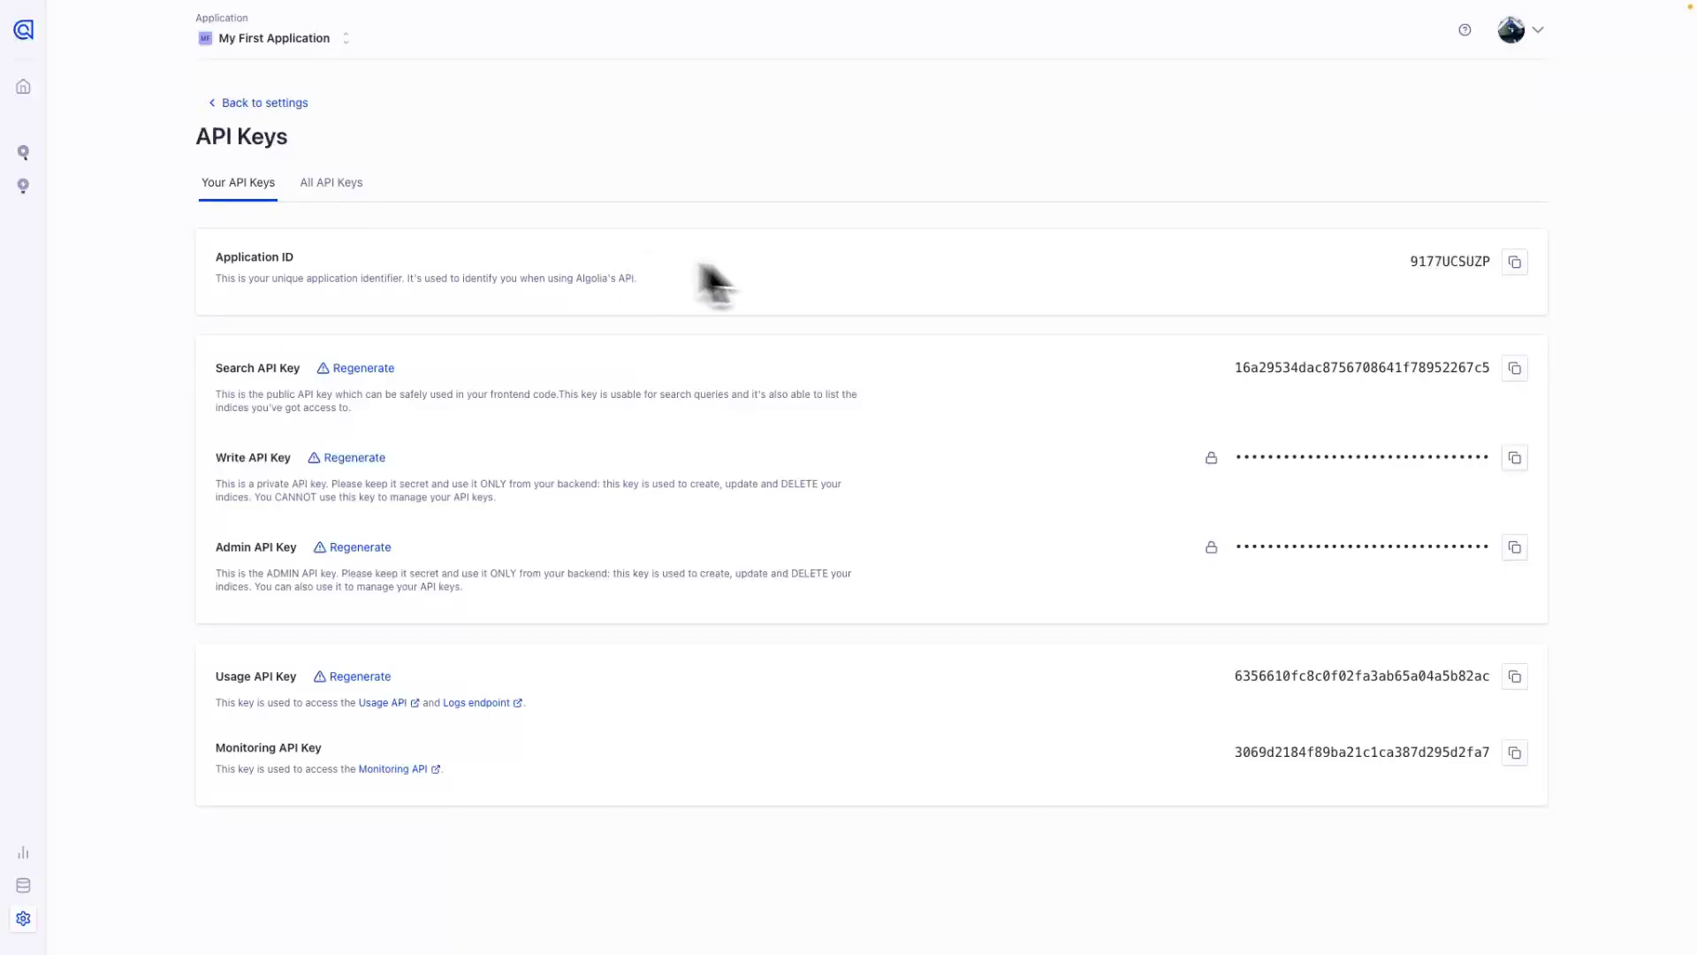
Copy the Algolia application ID and paste it into the Application ID field of the Simply Static settings
left_click(1515, 262)
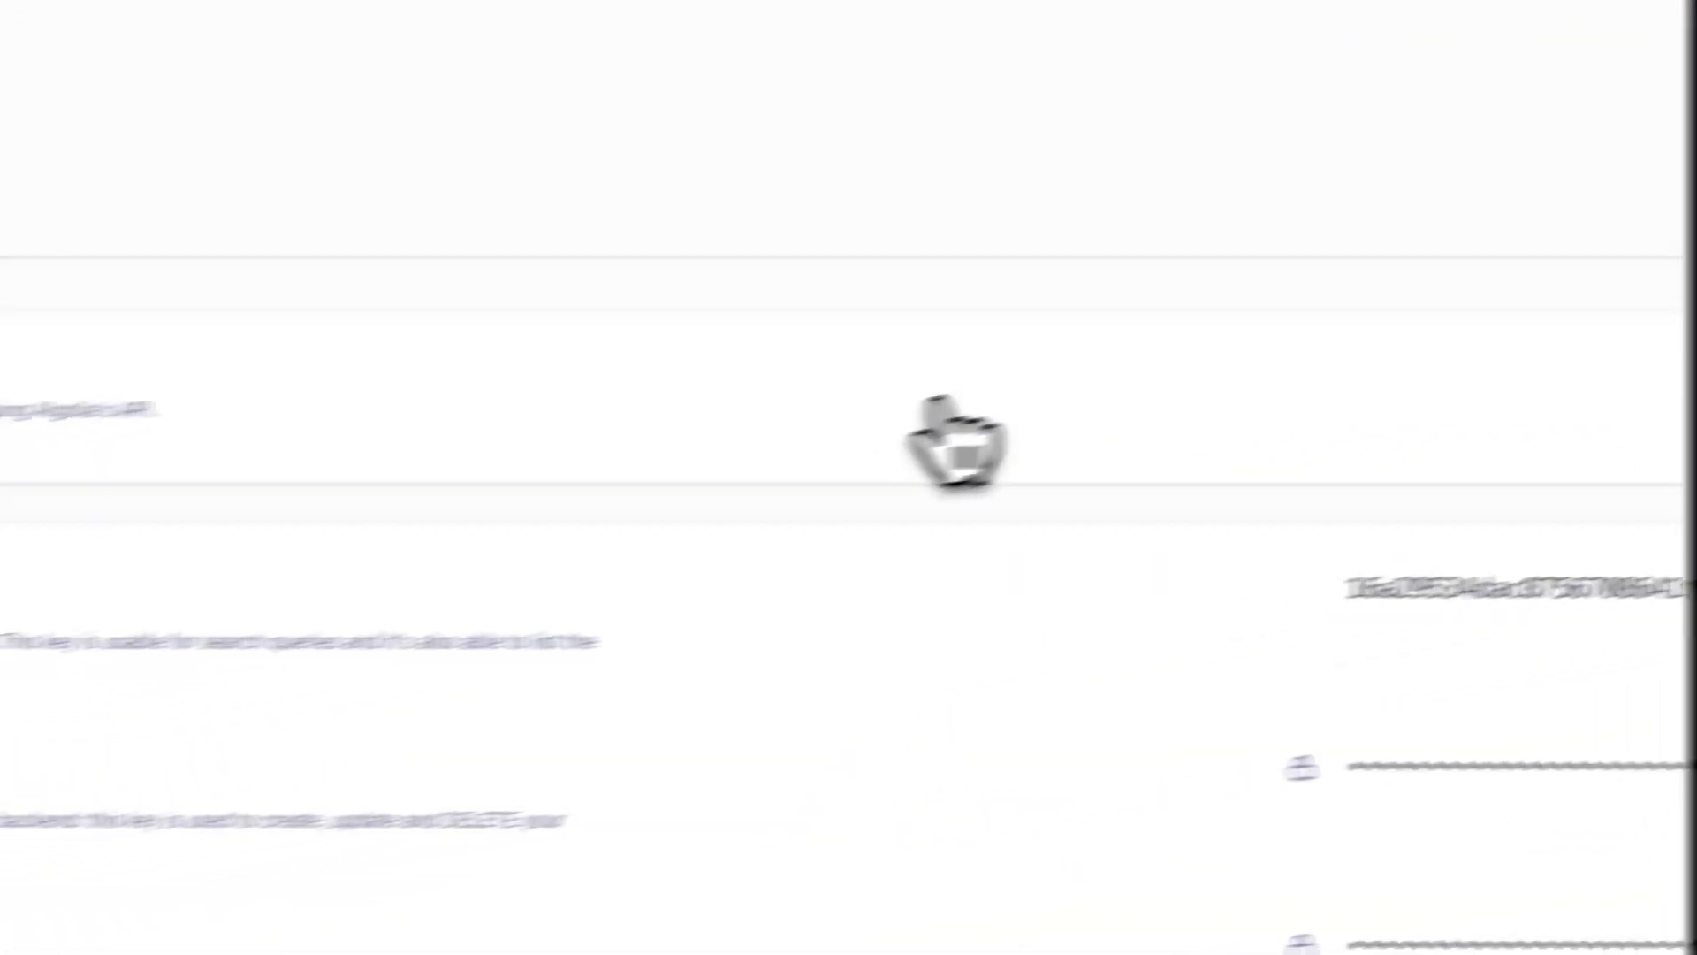
key("super+Tab")
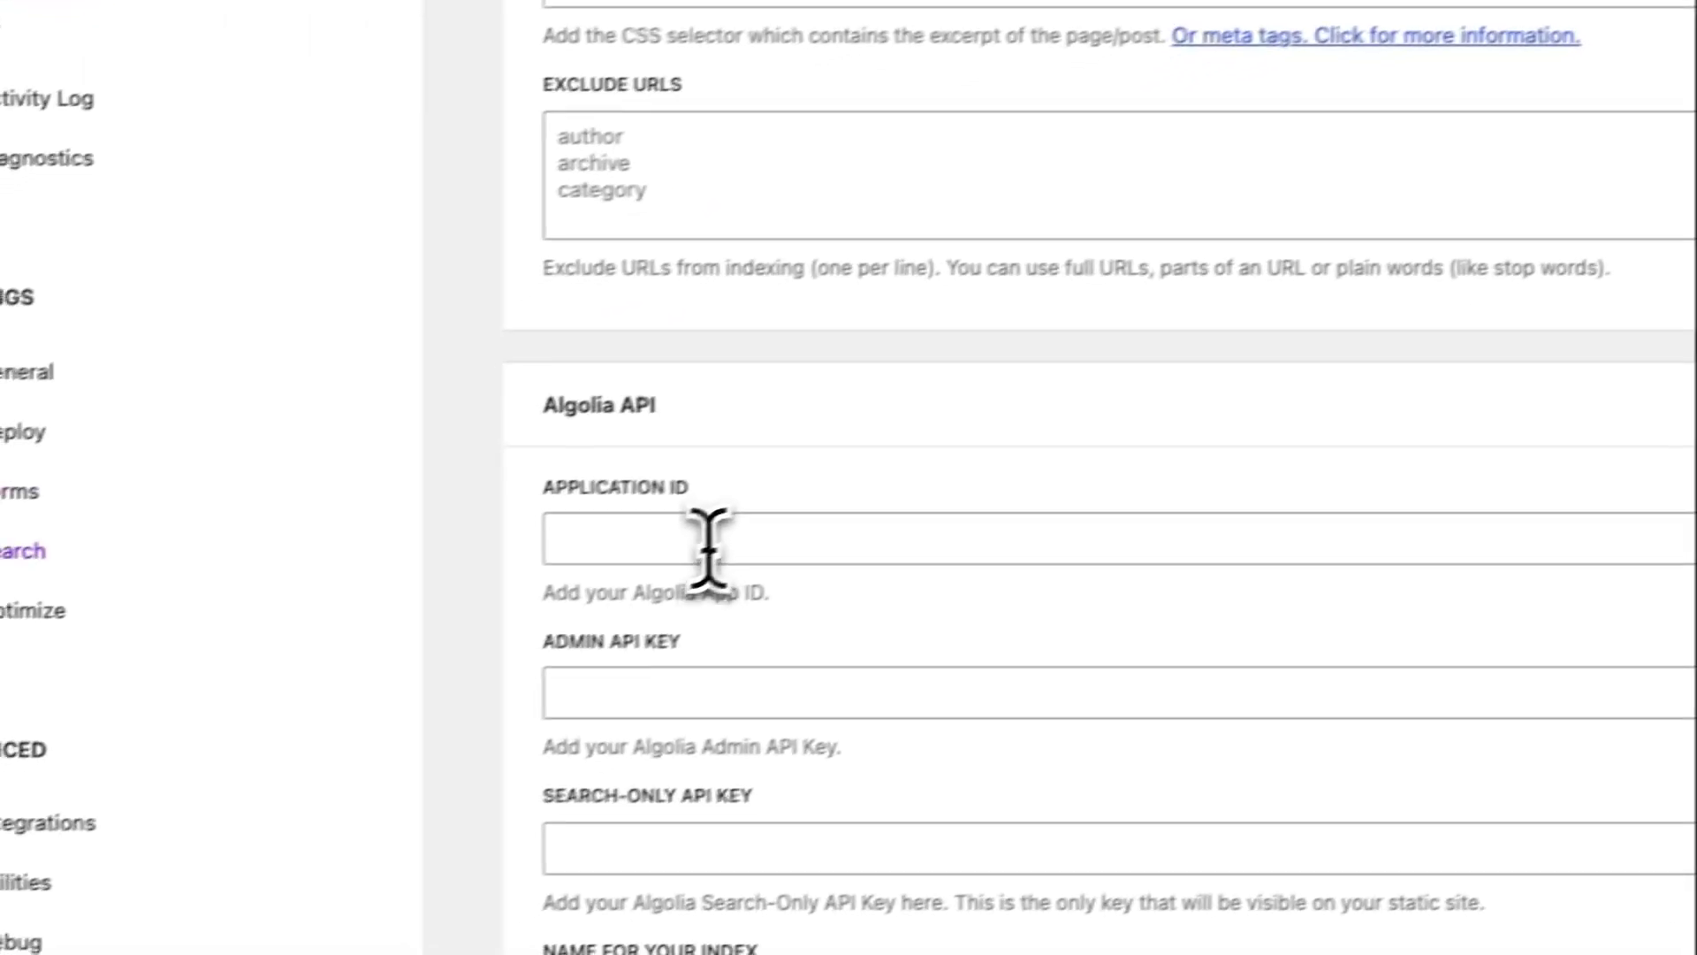
left_click(362, 672)
key("super+v")
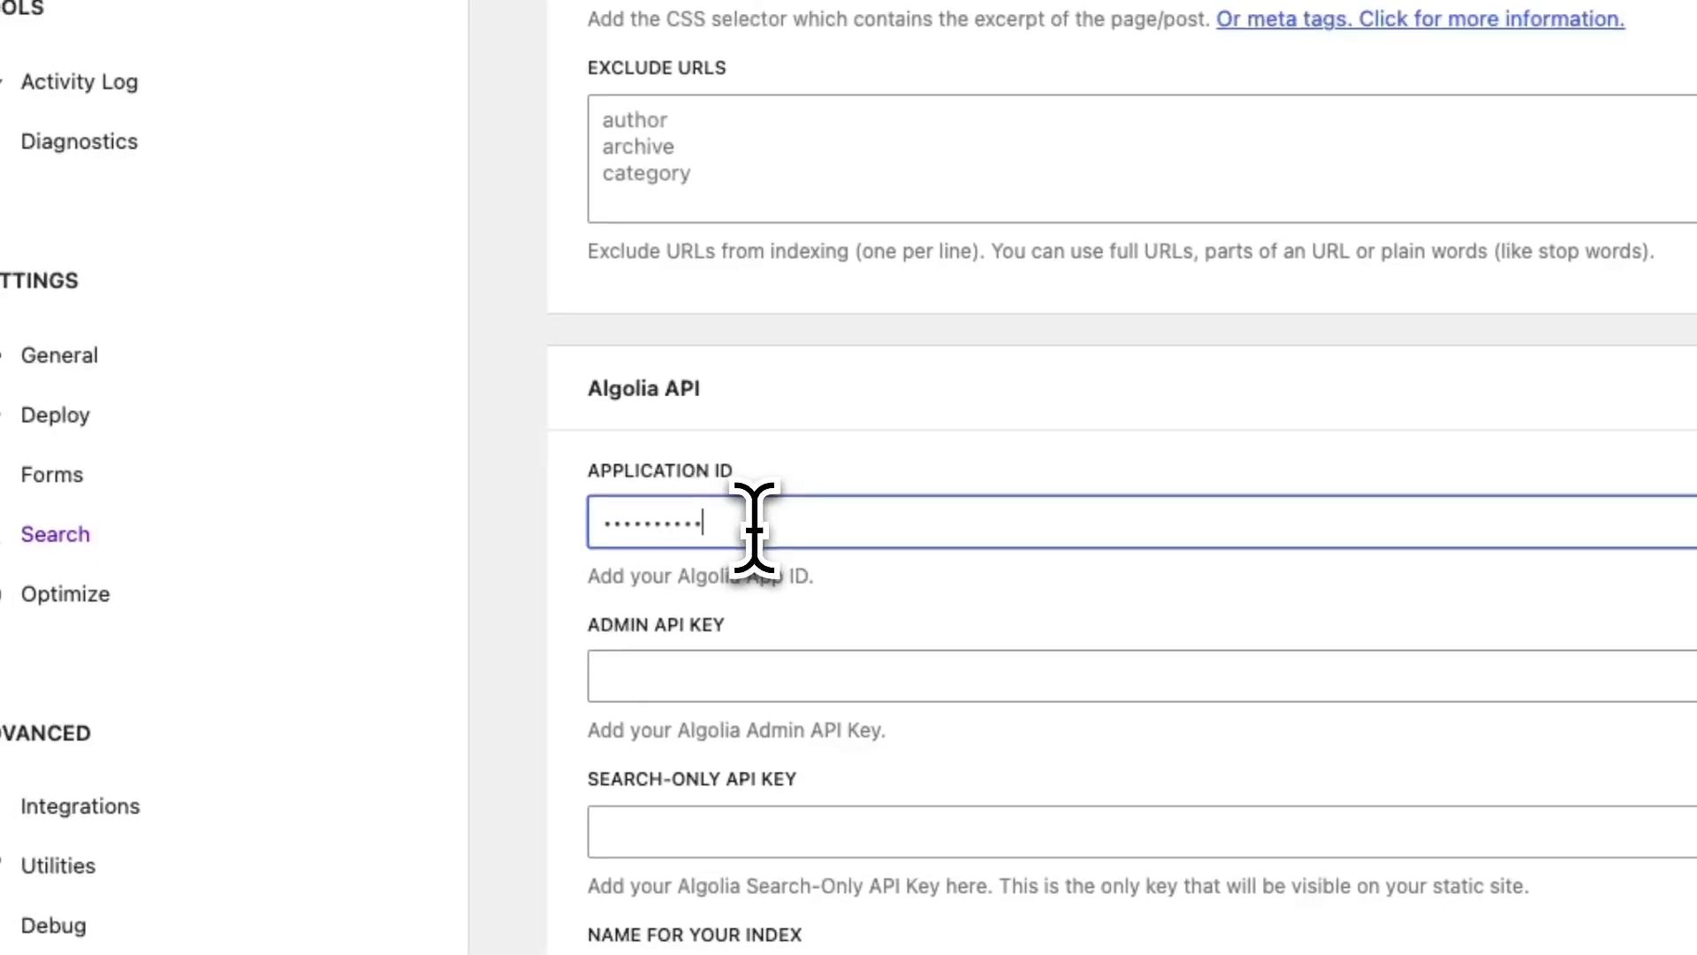
Copy the Search API Key from the Algolia dashboard and paste it into the Search-Only API Key field of the Simply Static settings
key("super+Tab")
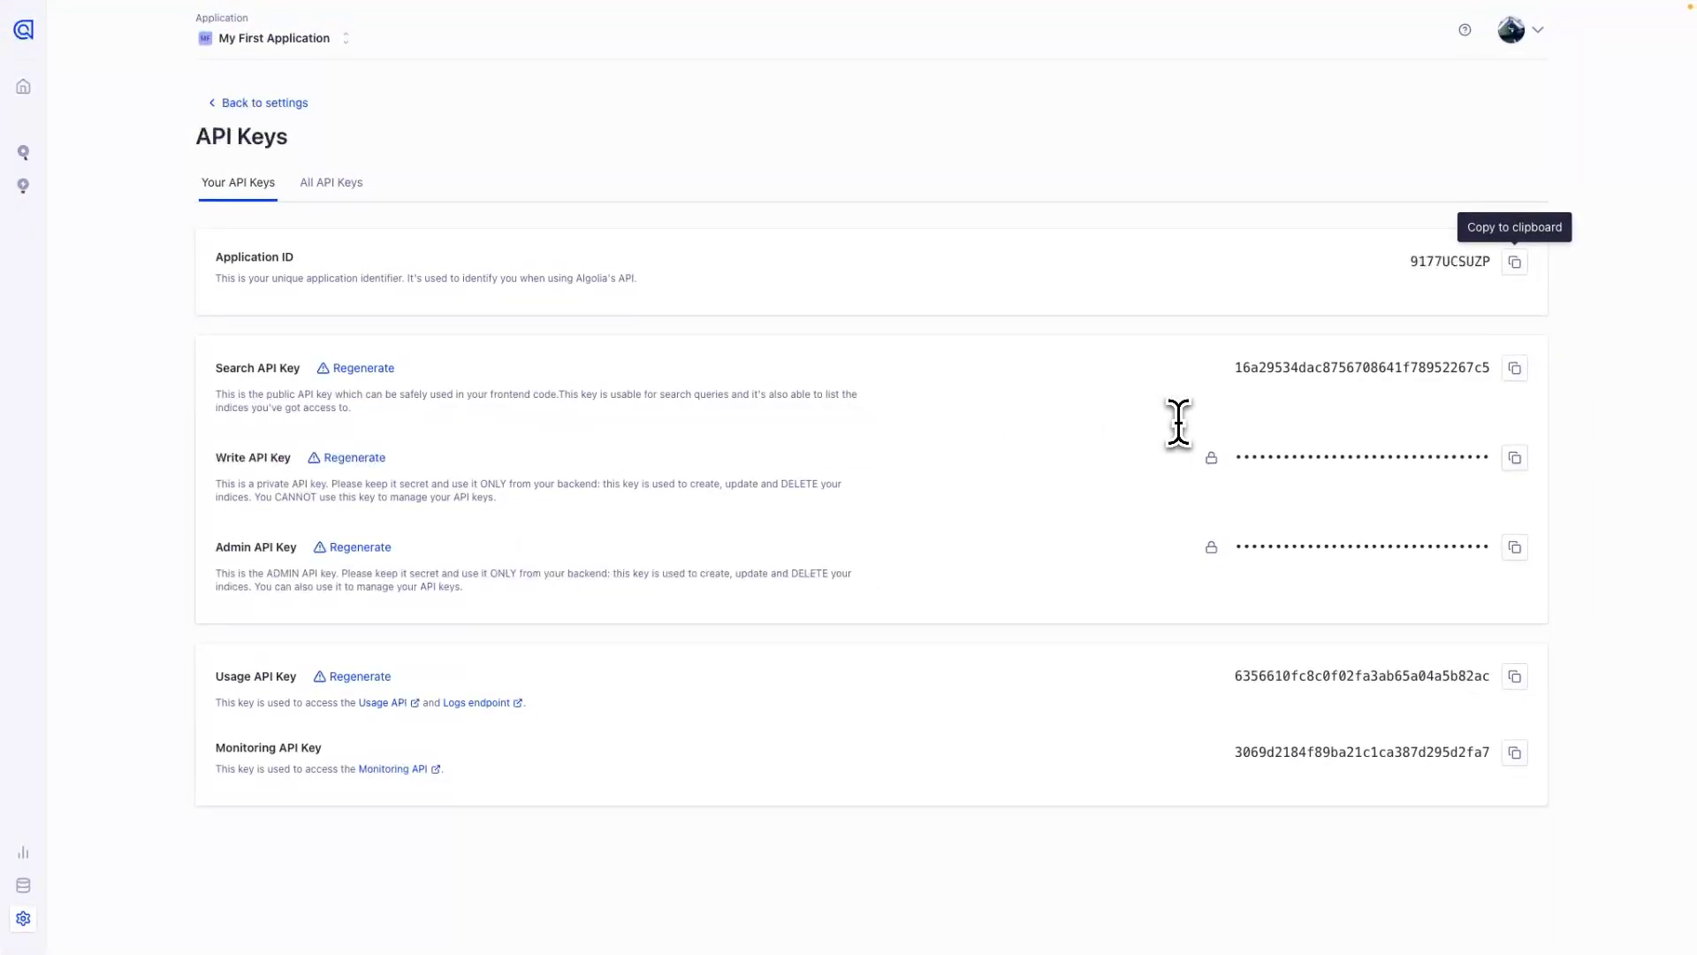
left_click(1516, 370)
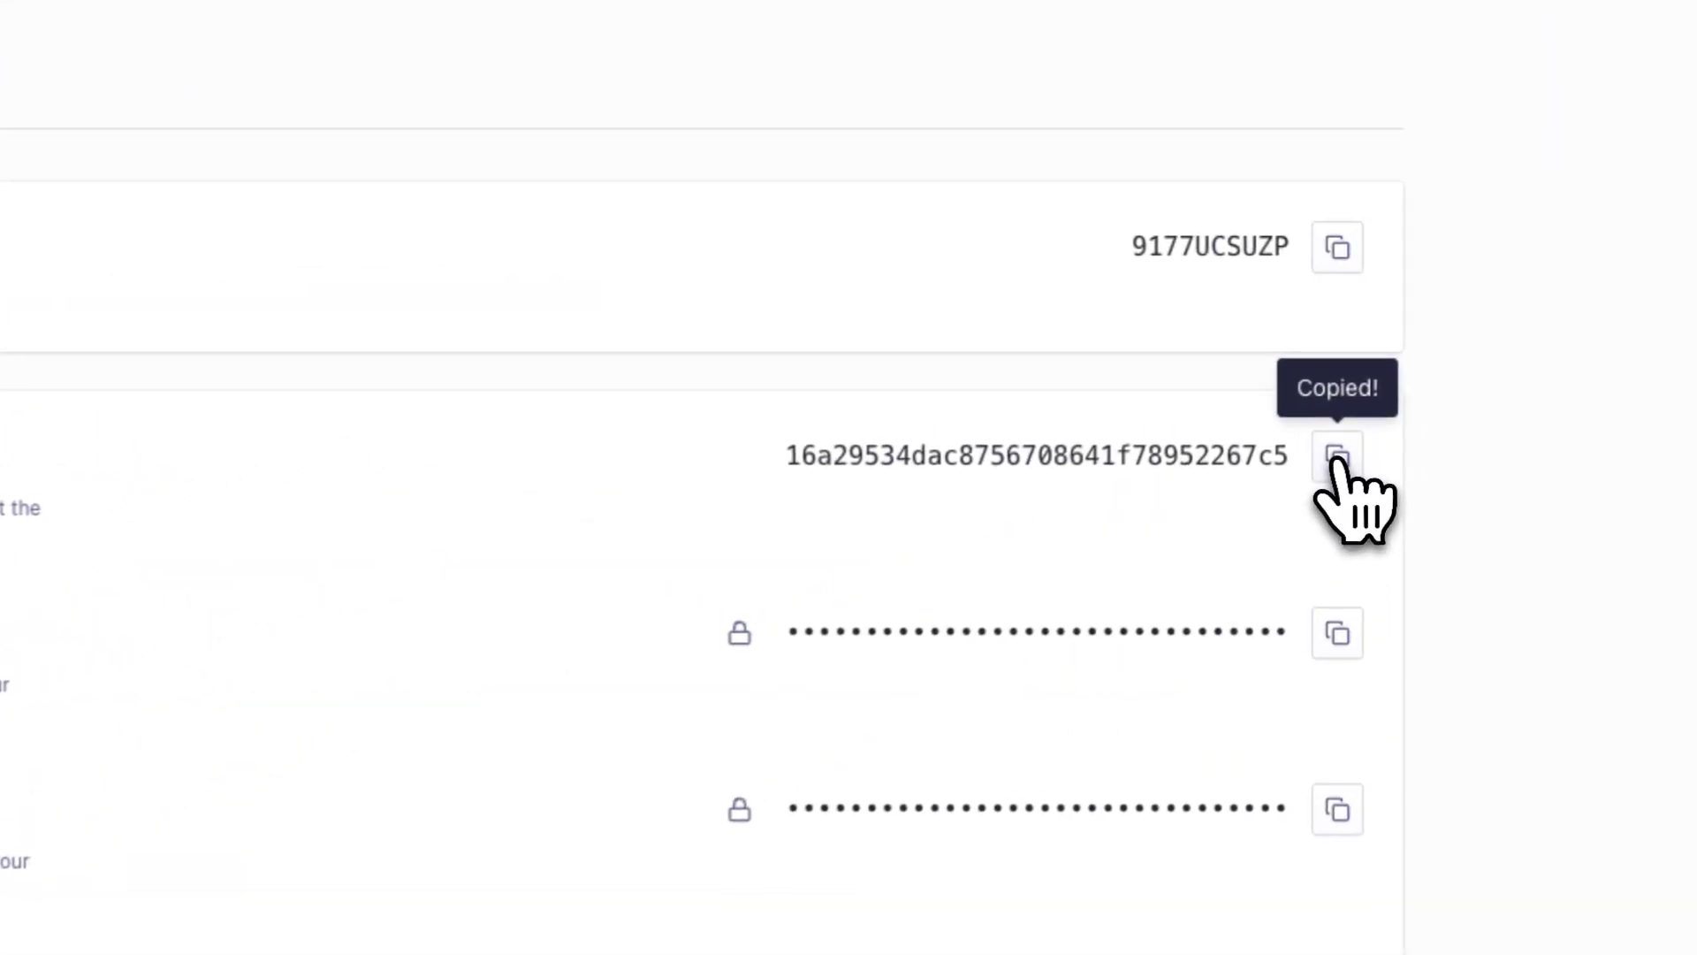
key("super+Tab")
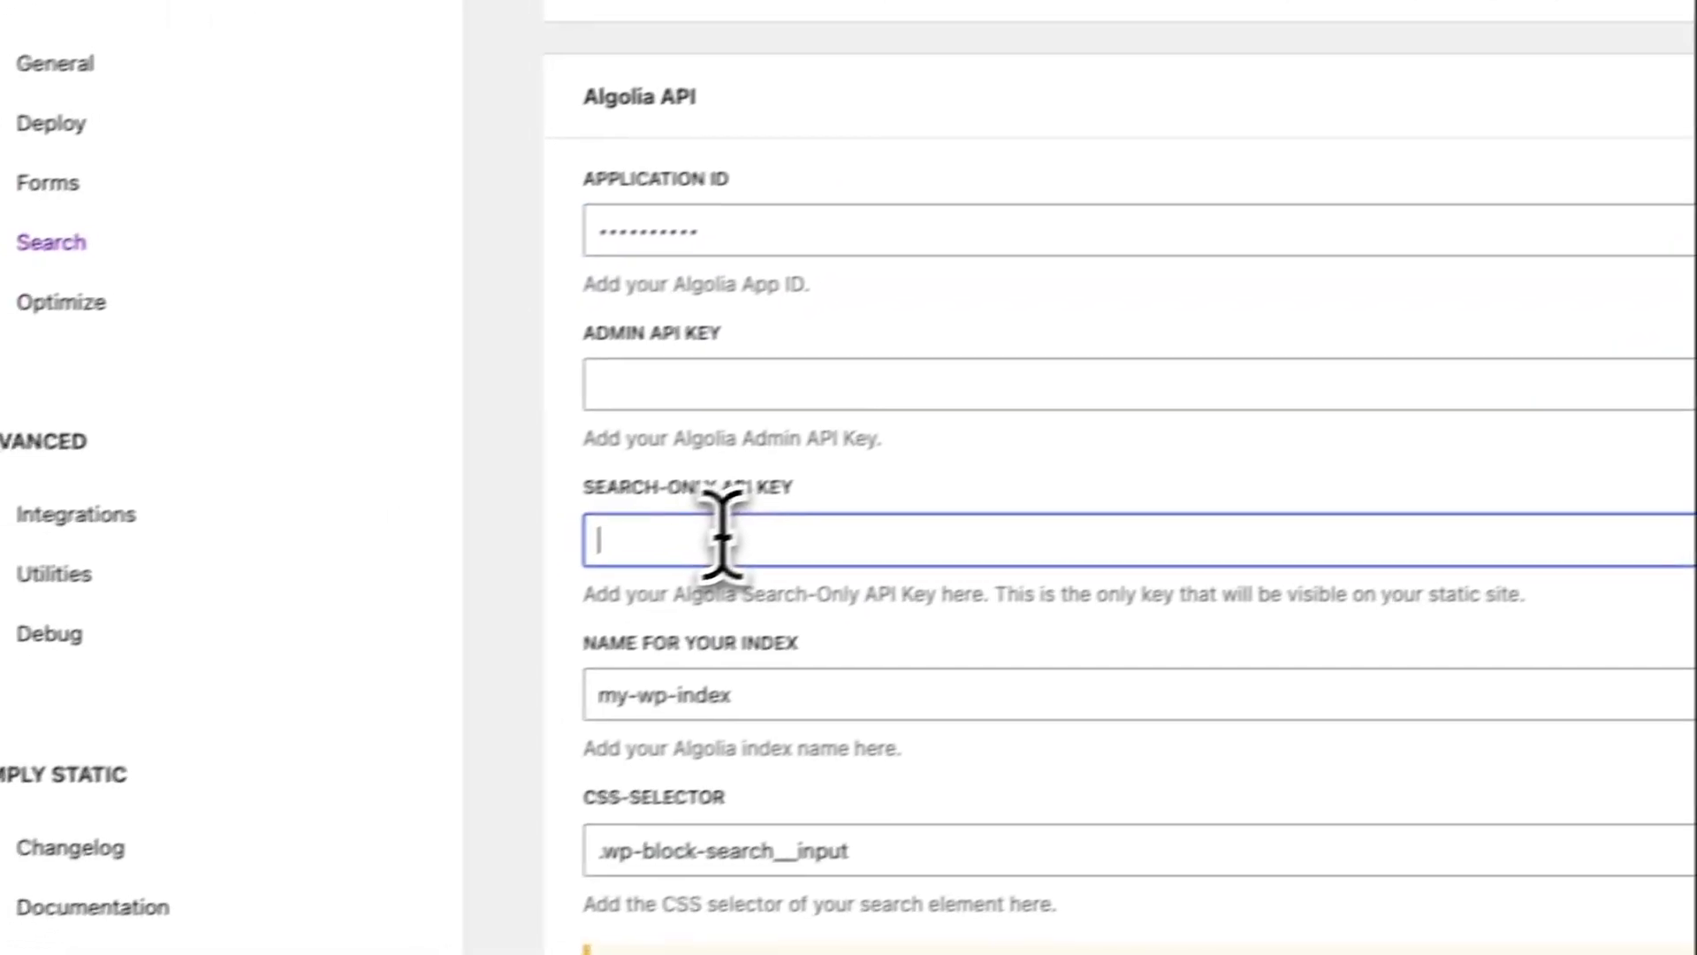
key("super+v")
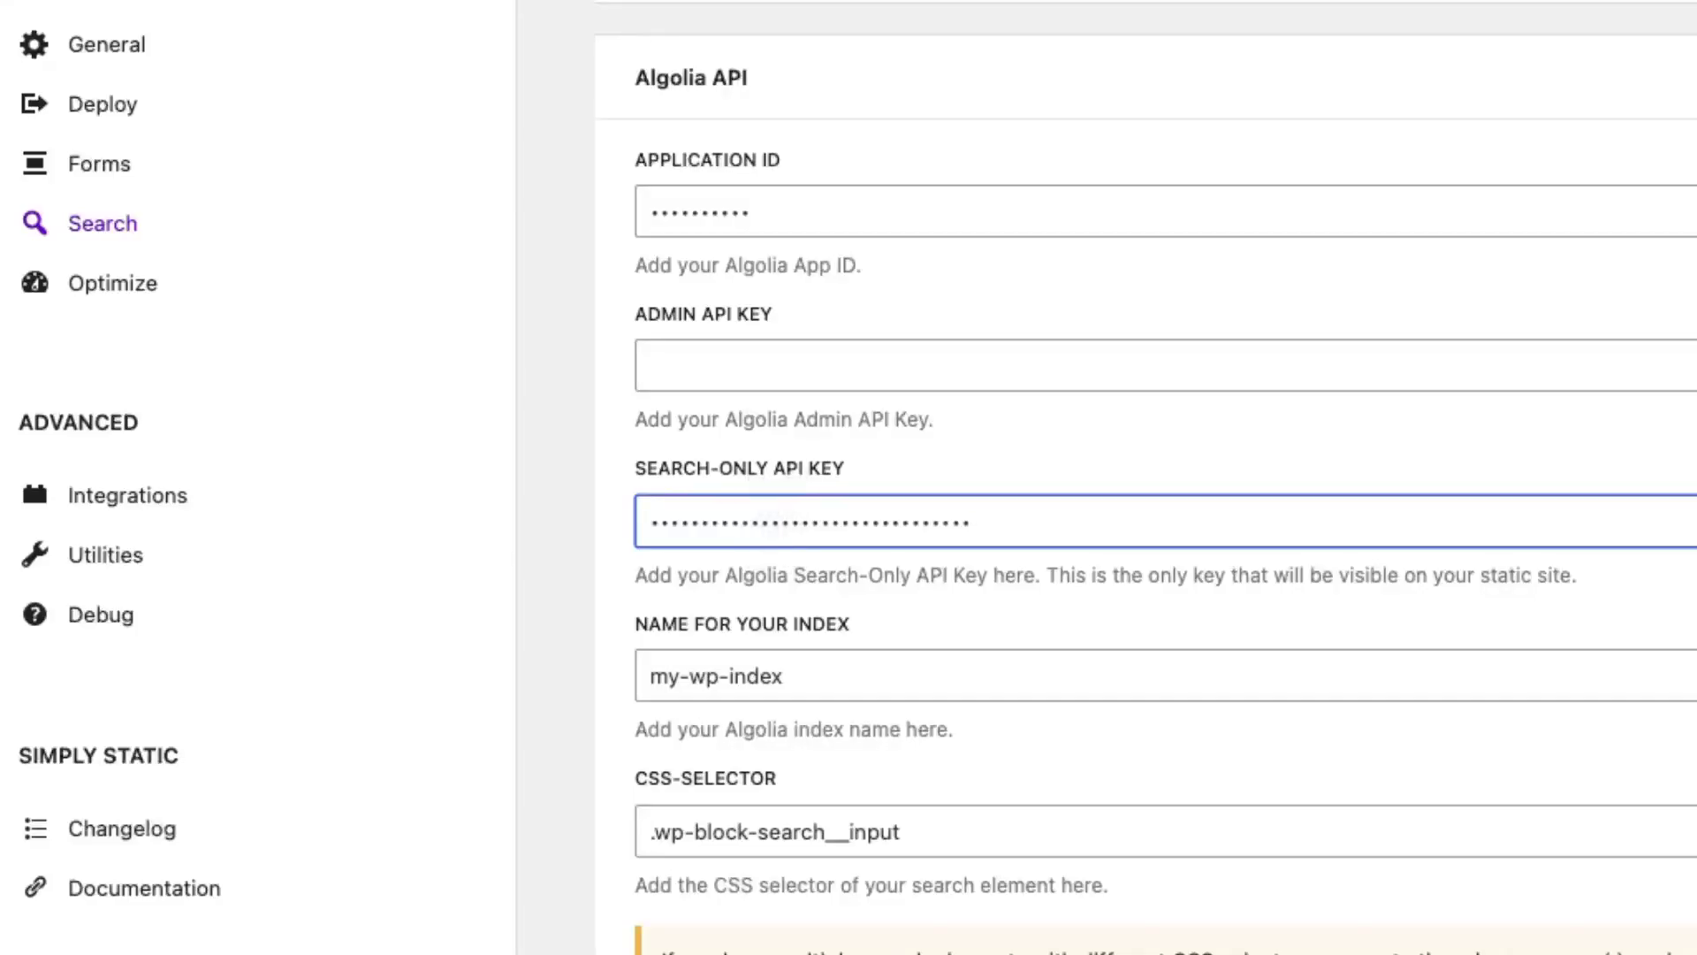
Copy the Admin API Key from Algolia, paste it into the Admin API Key field in Simply Static and save the settings
key("super+Tab")
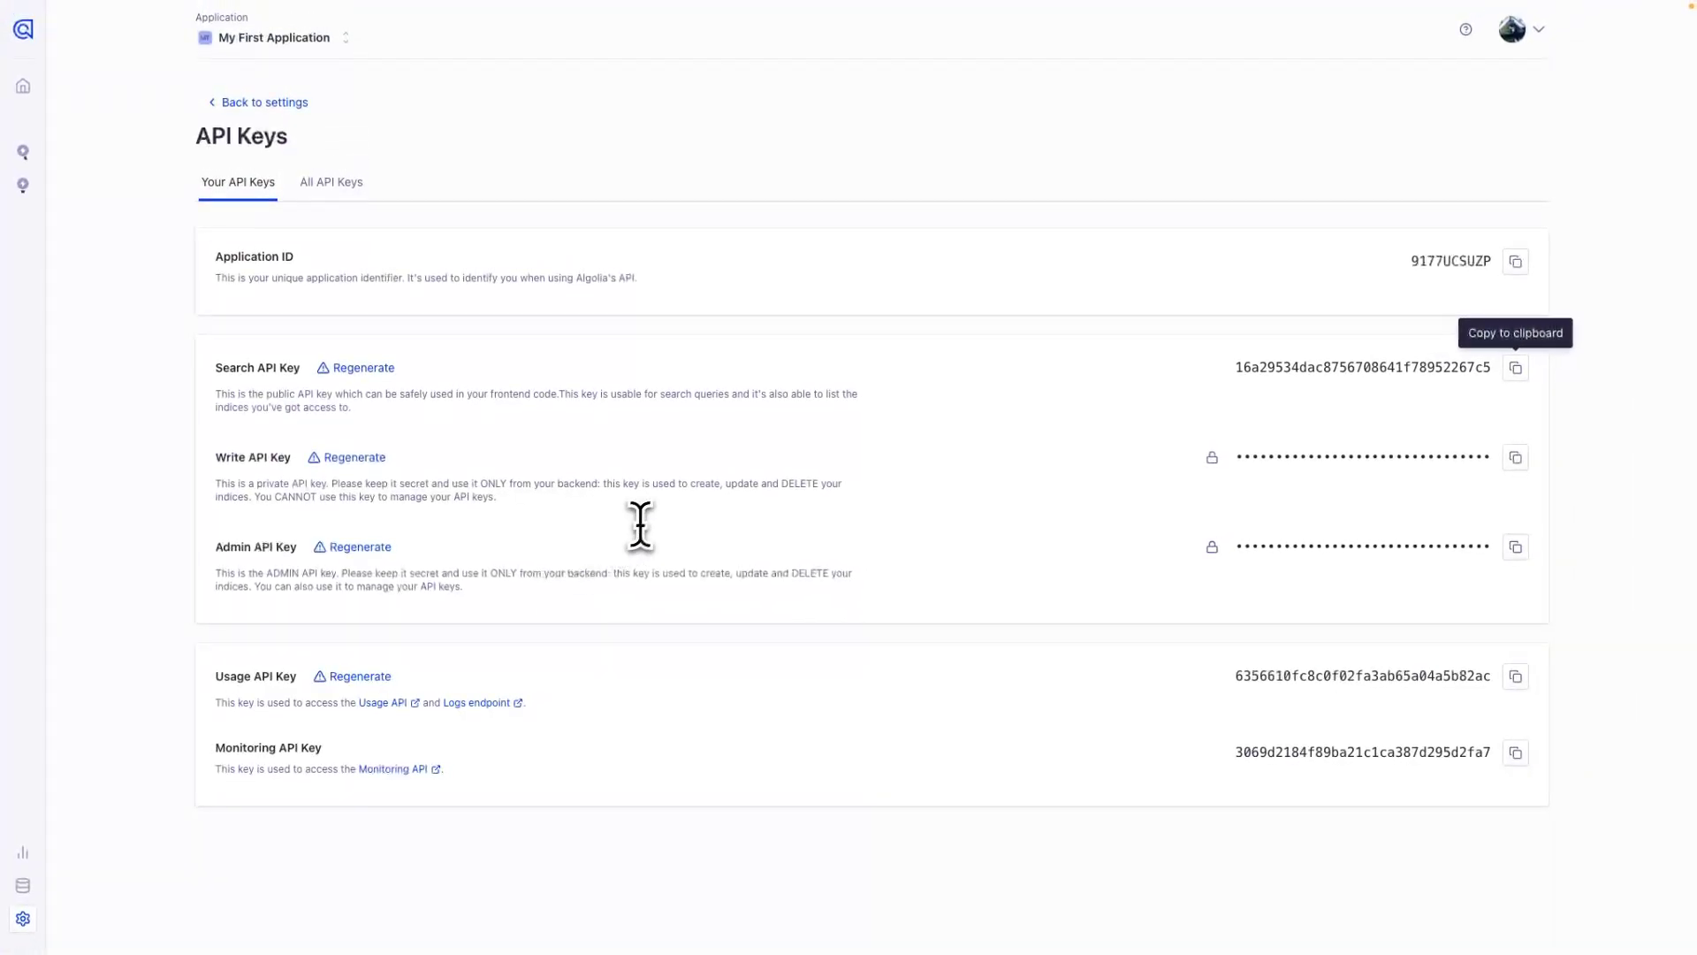
left_click(1515, 548)
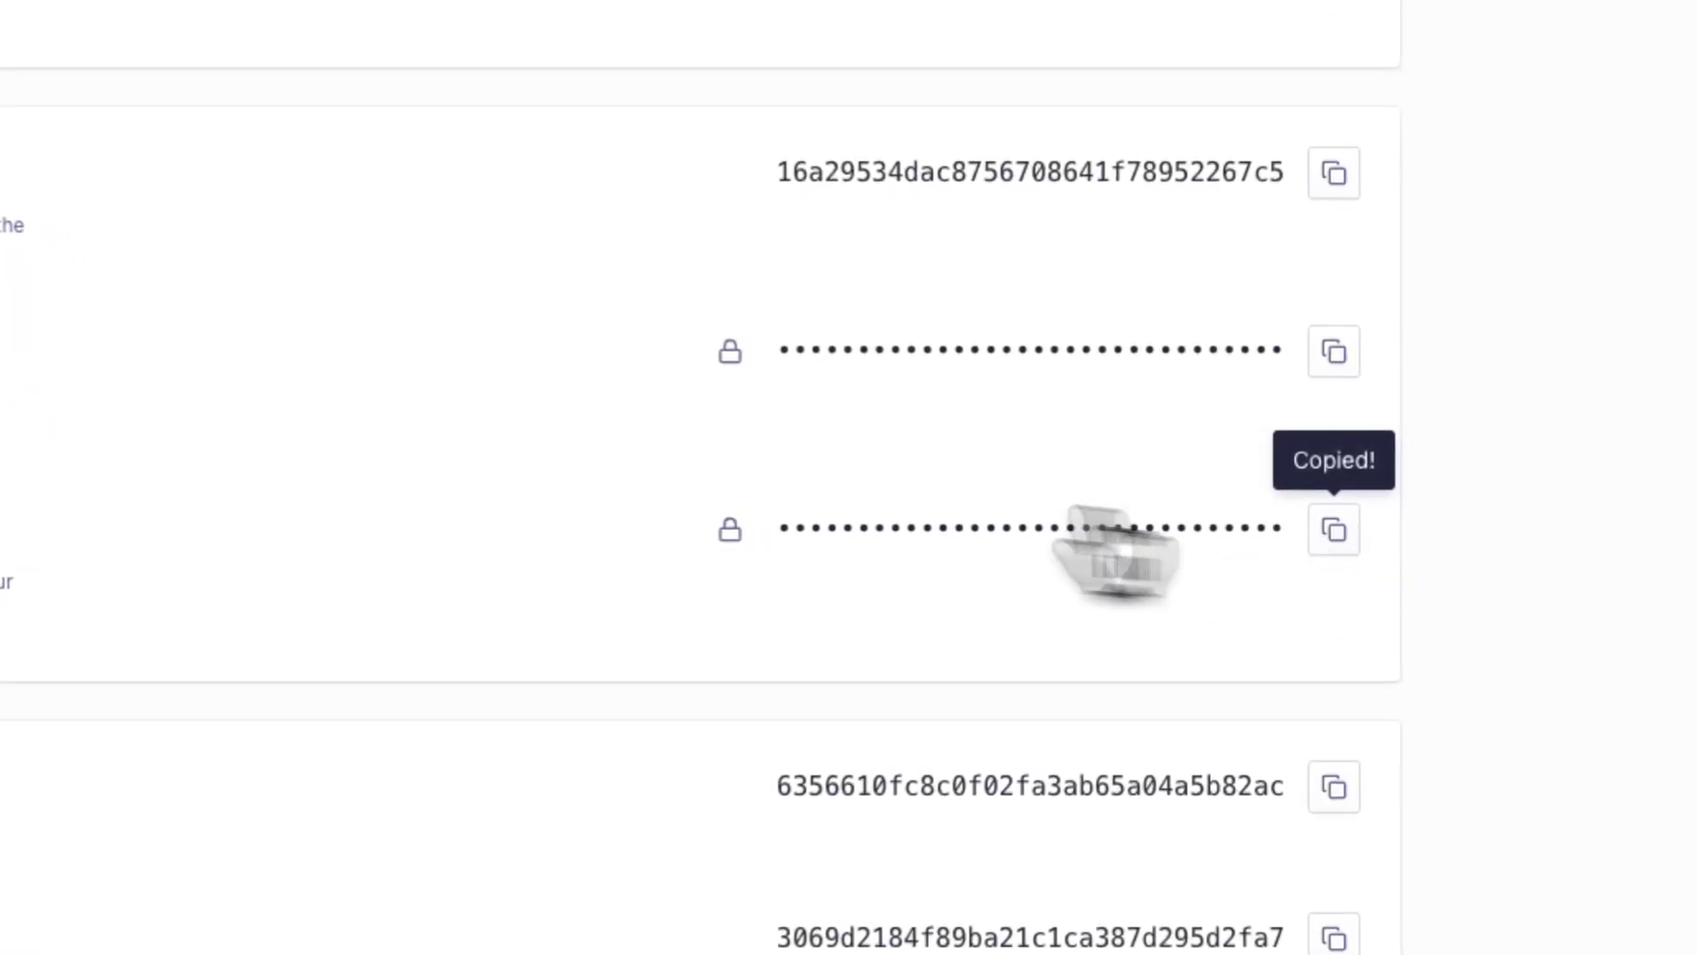
key("super+Tab")
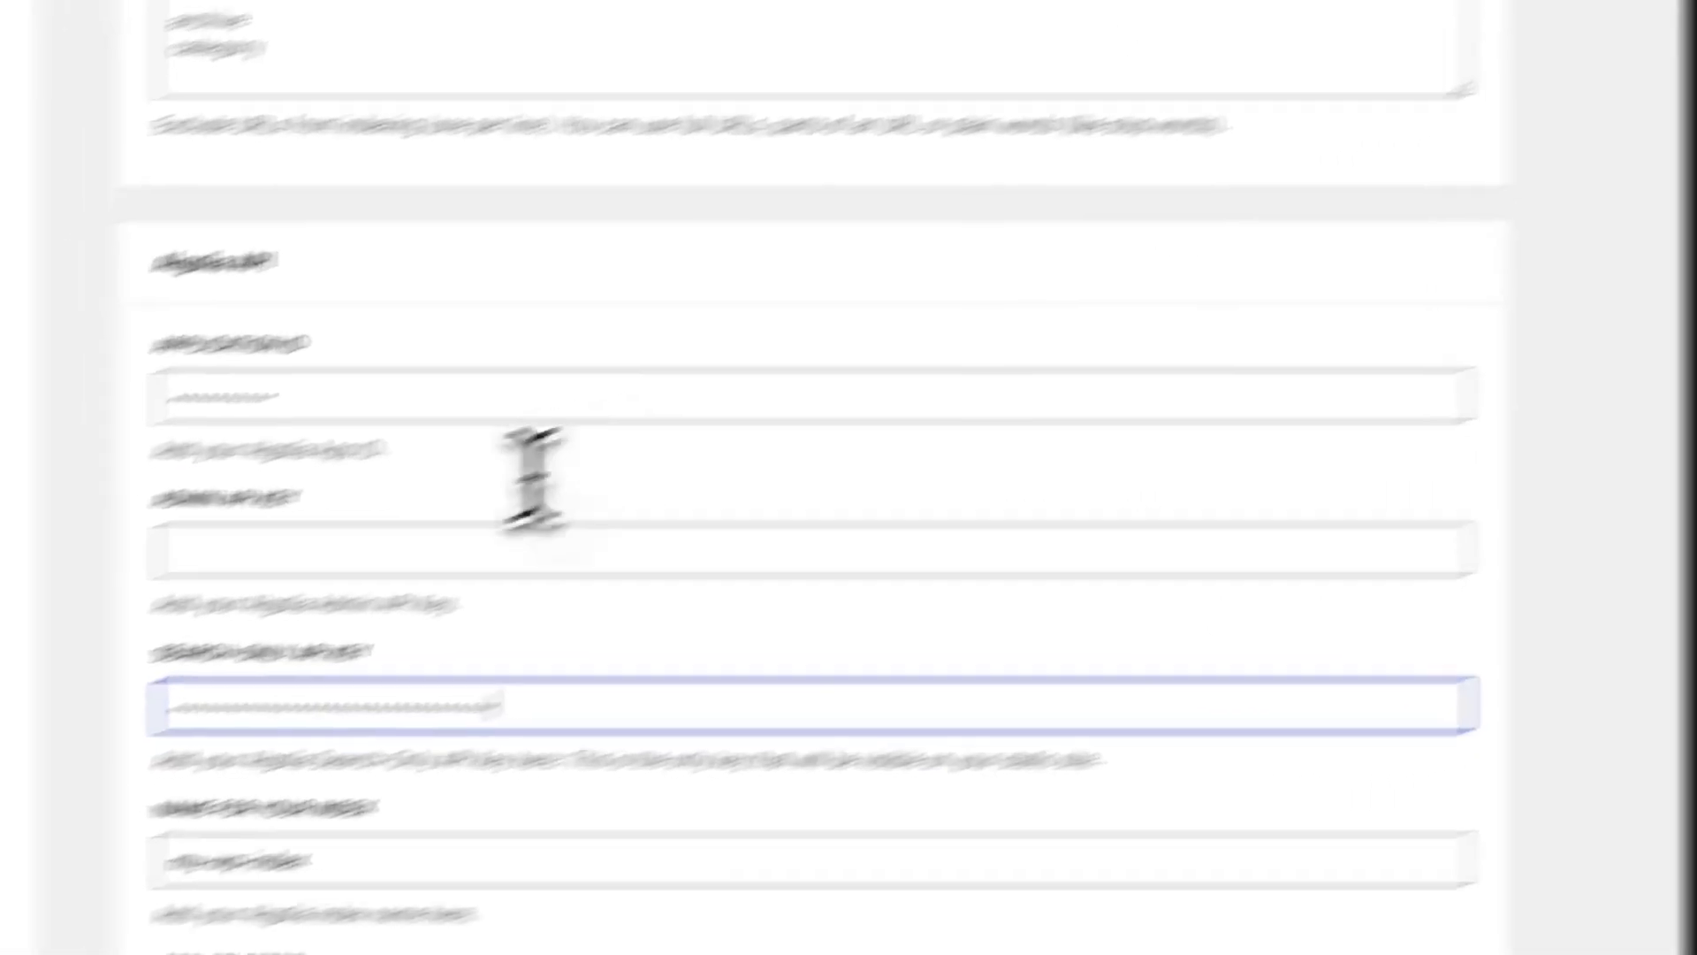
left_click(316, 549)
key("super+v")
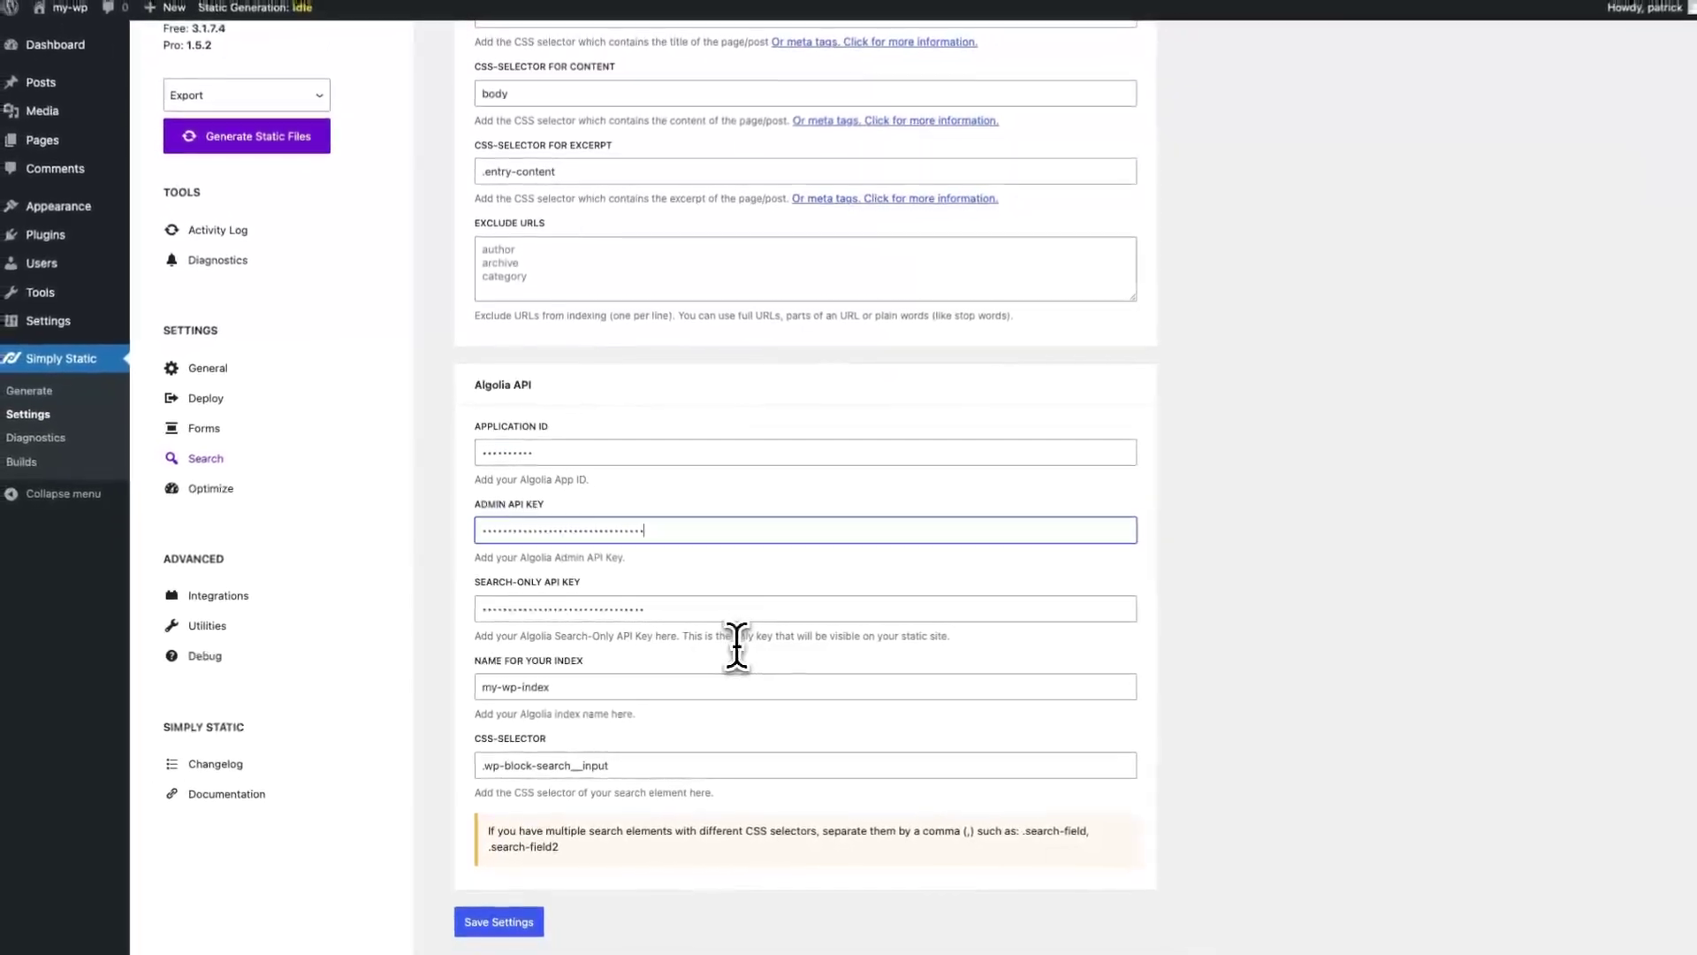
left_click(501, 922)
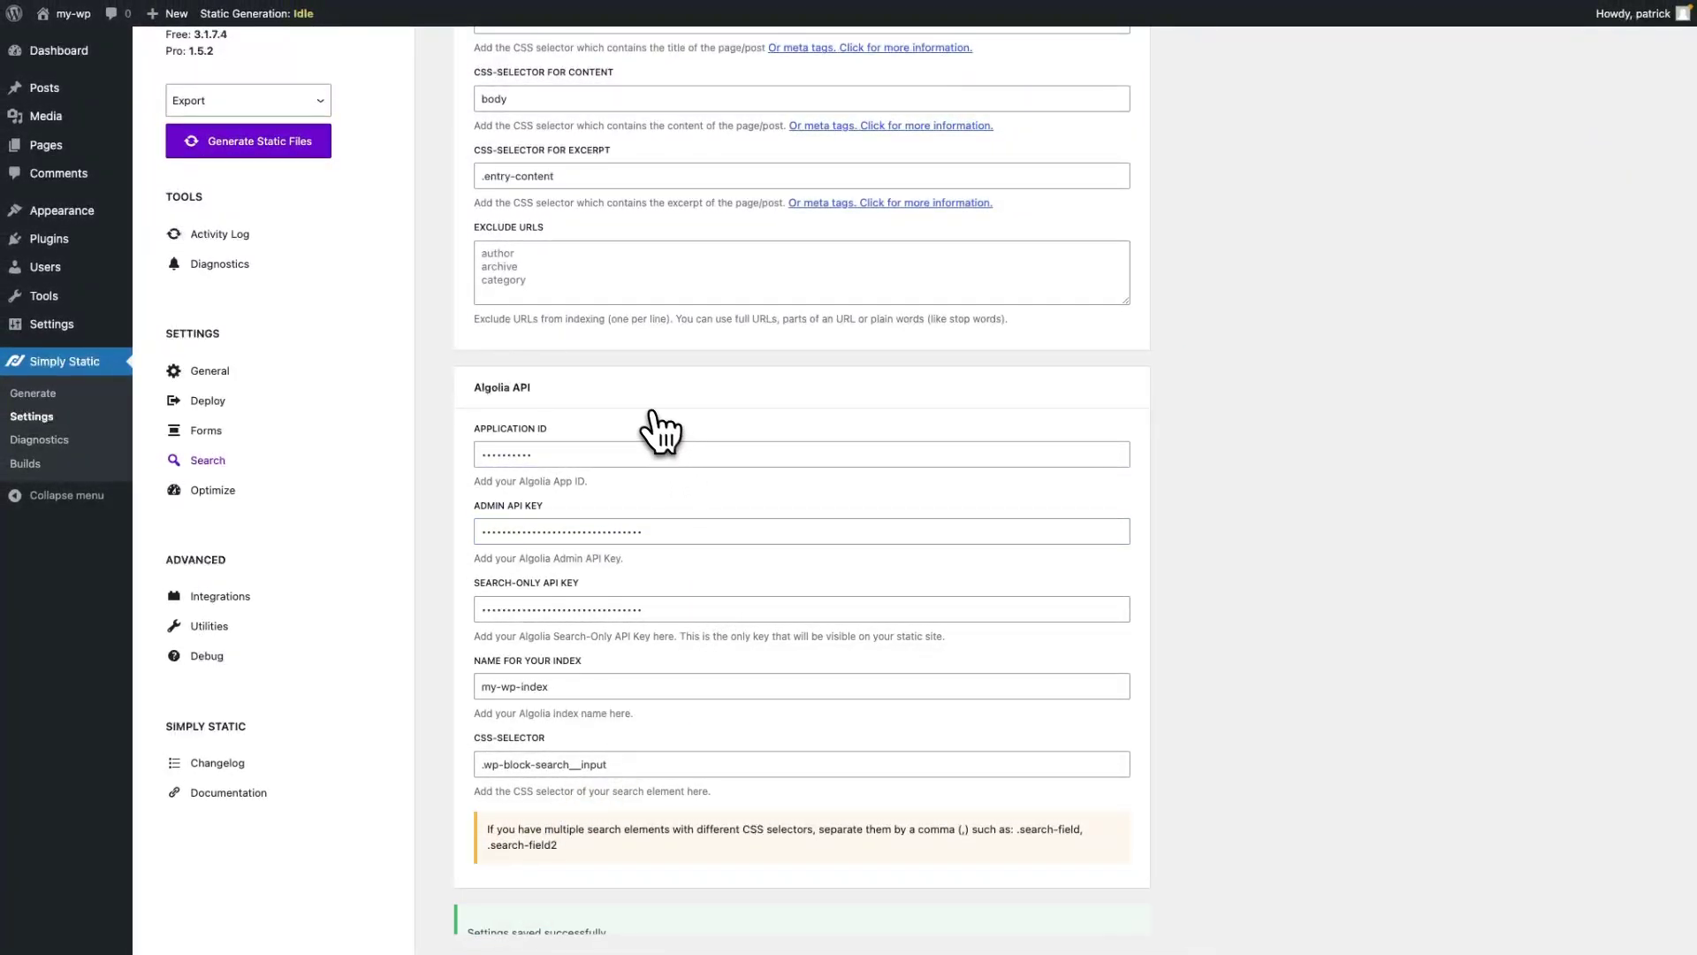
Open the Simply Static activity log and generate the static files with the Export option
scroll(656, 426, "up", 2)
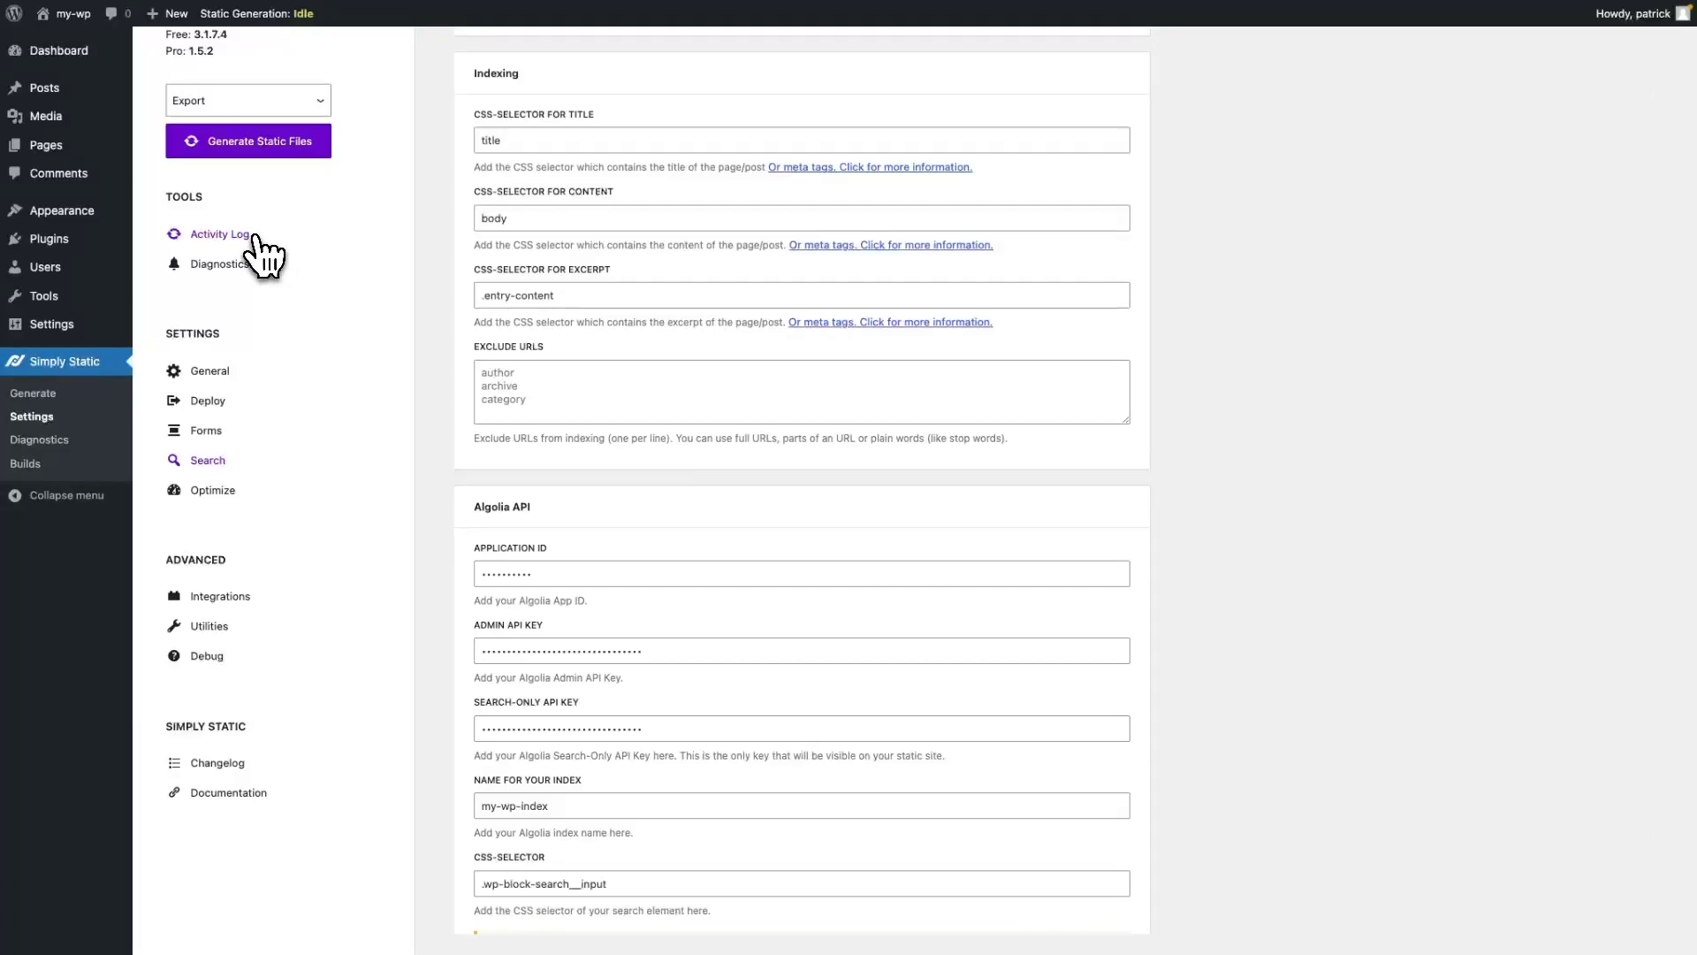
left_click(220, 234)
scroll(416, 221, "up", 2)
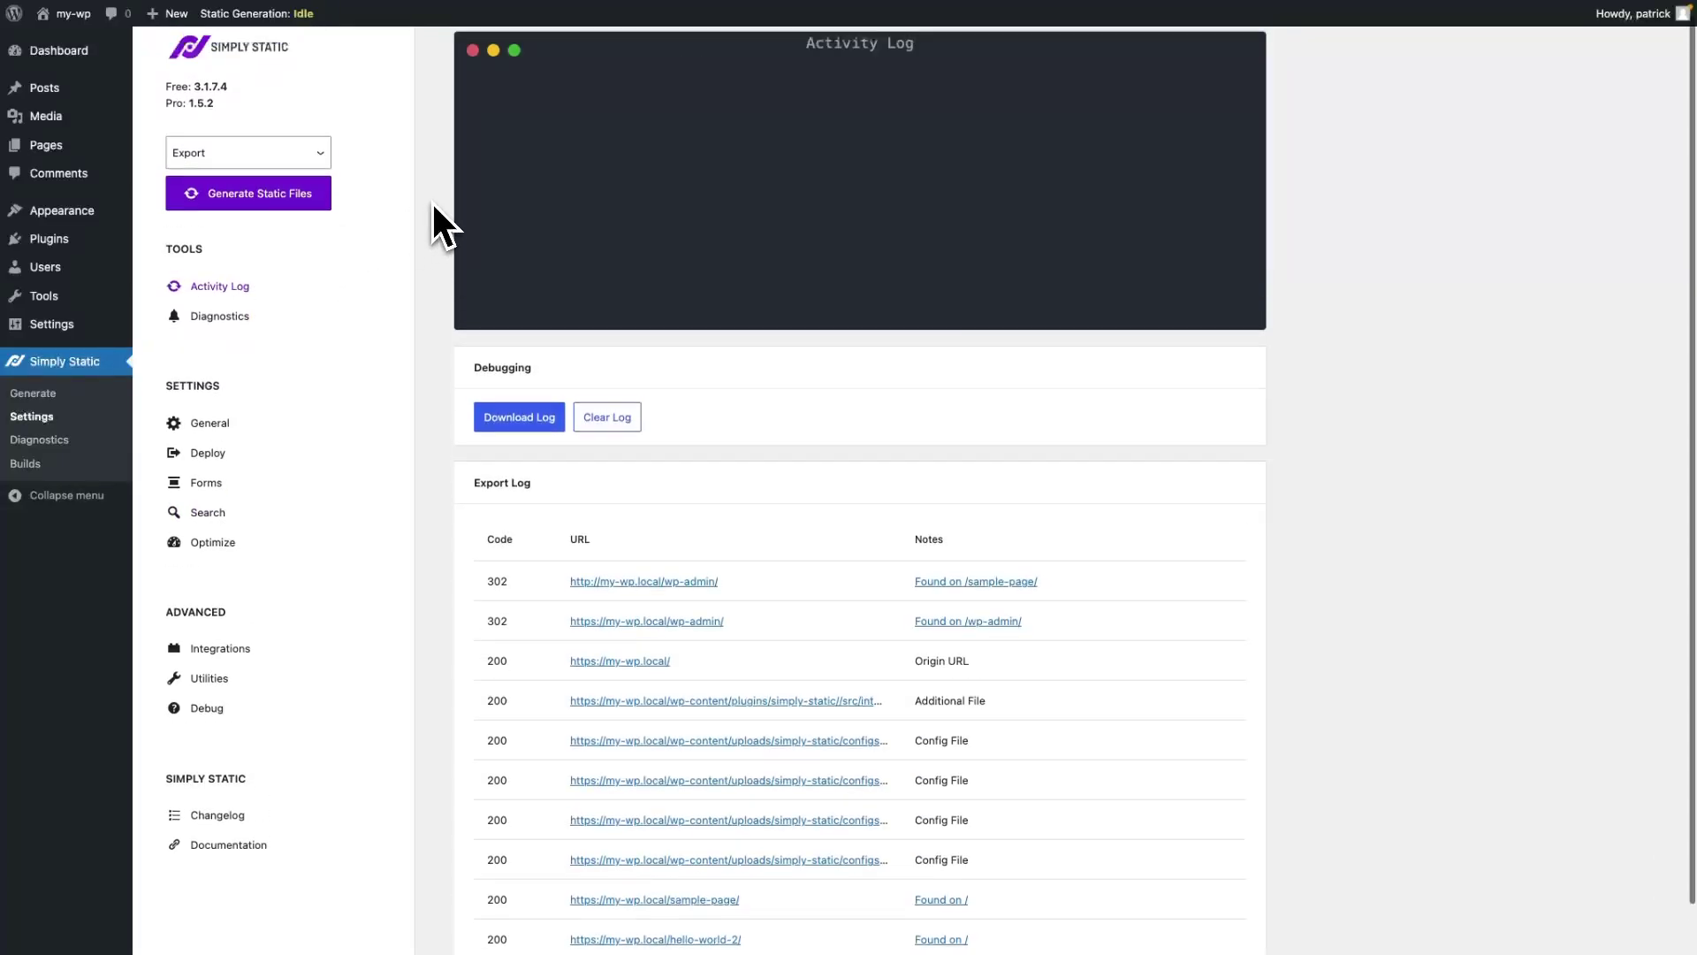
left_click(291, 212)
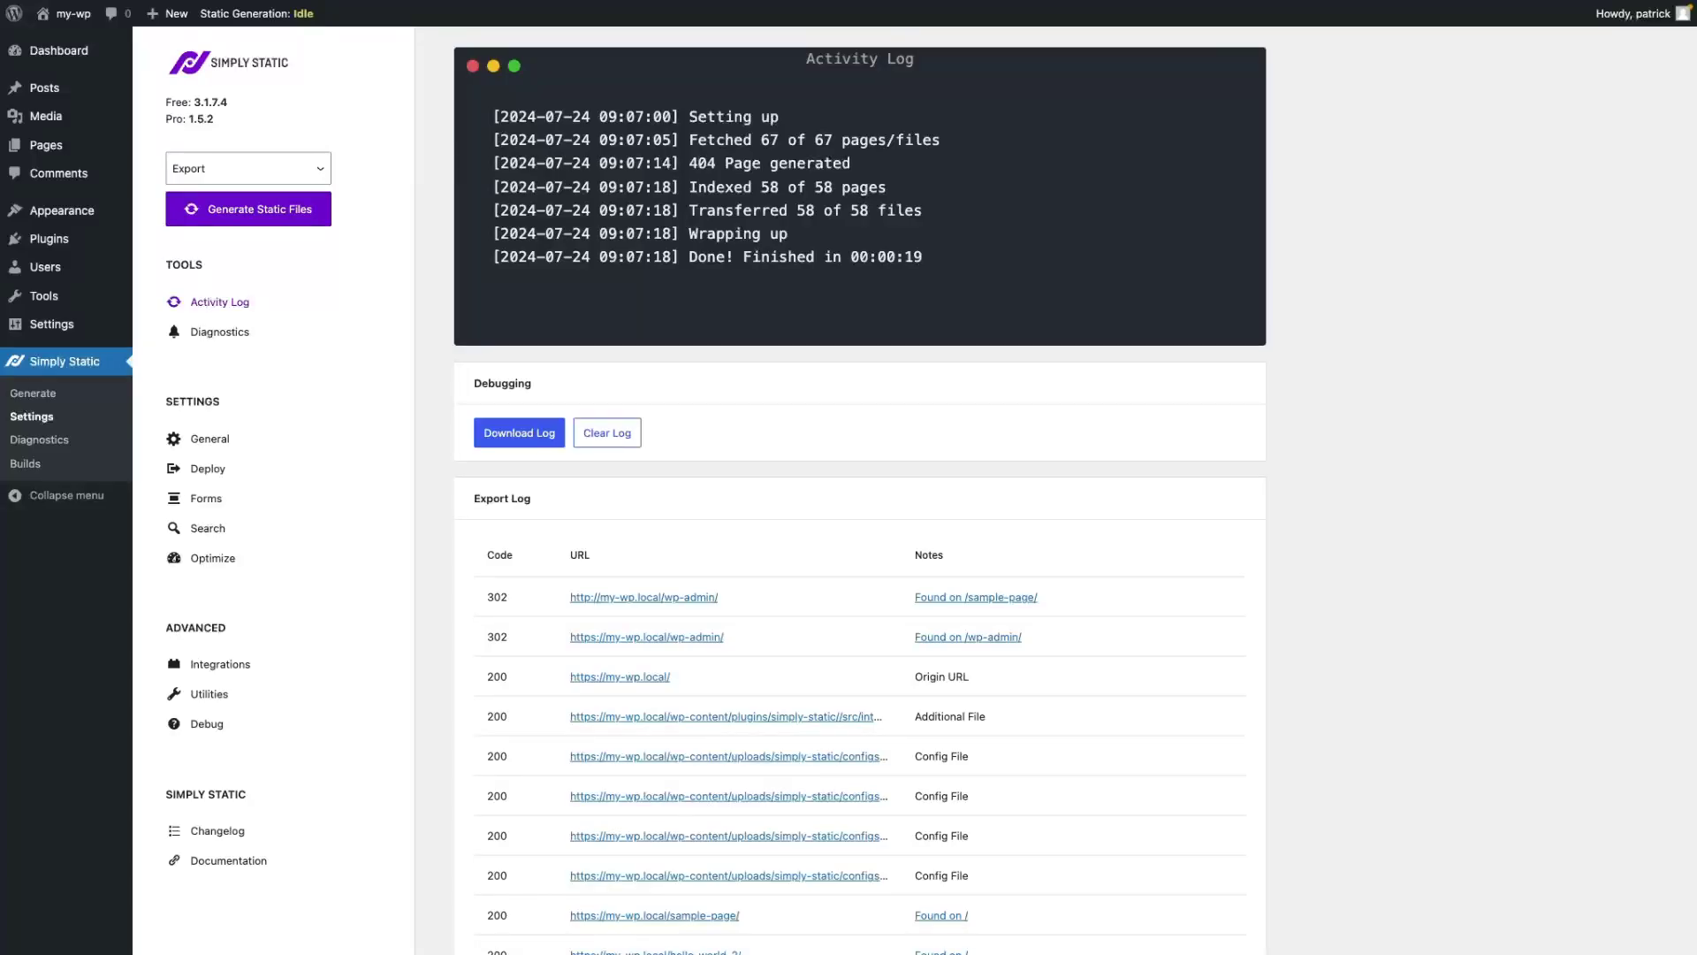
Switch to Algolia, open the my-wp-index records under Search and expand all attributes of the Sample Page record
key("alt+Tab")
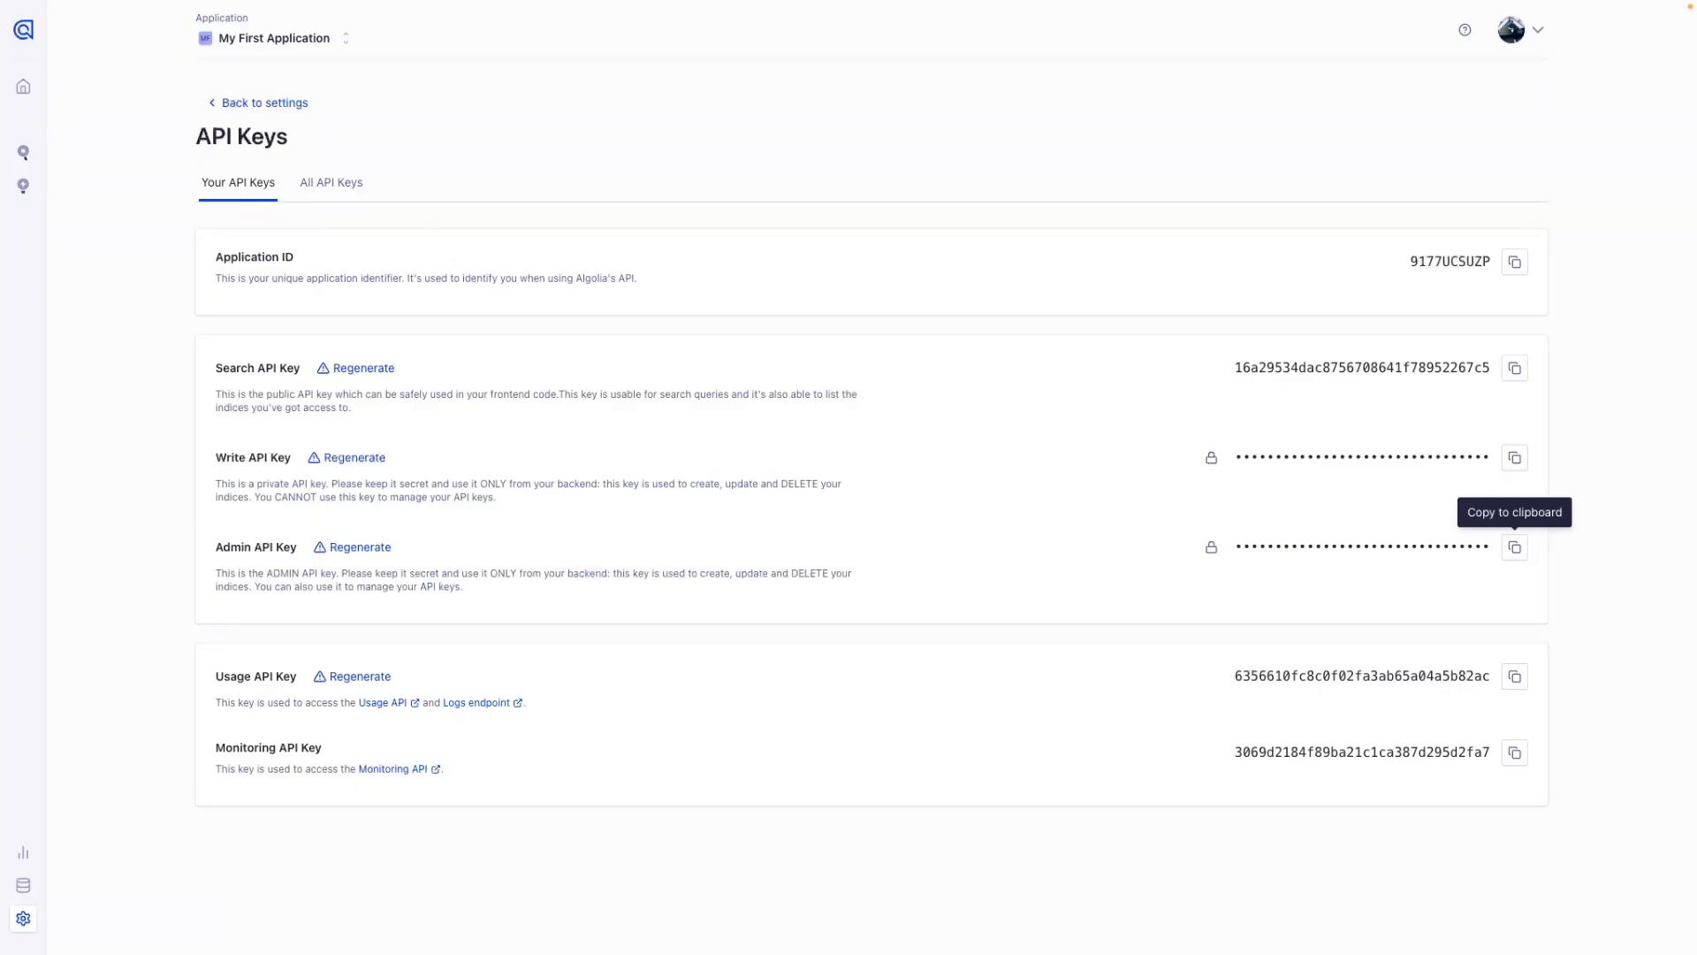
left_click(24, 87)
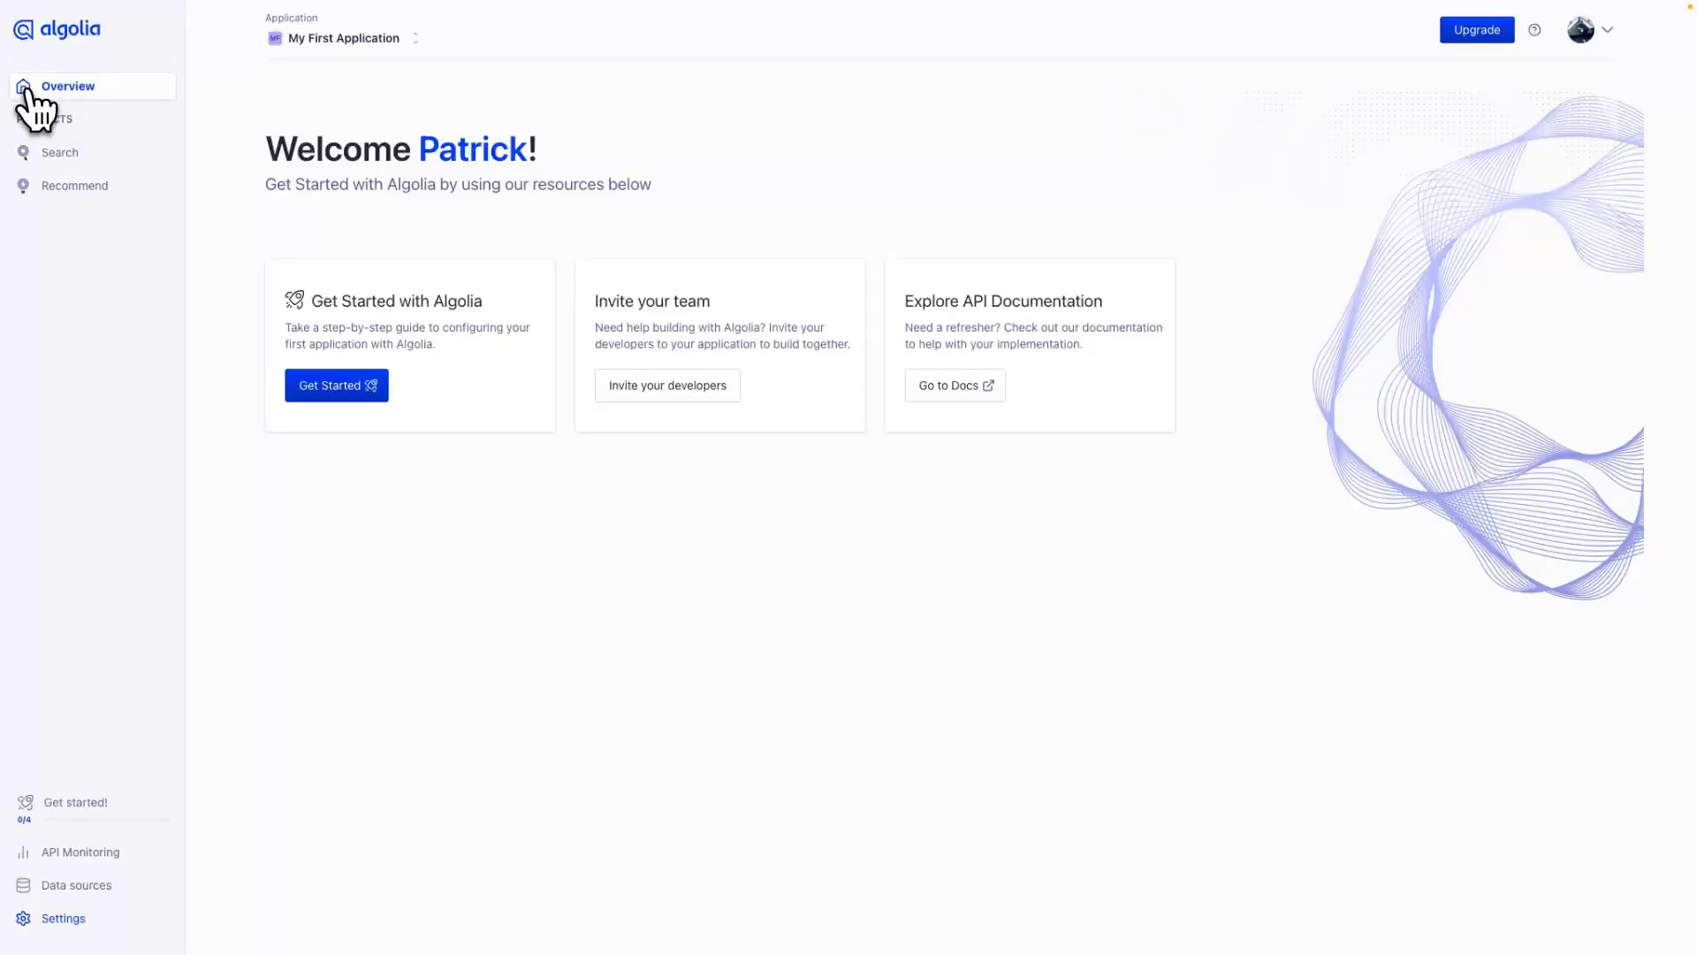
left_click(60, 154)
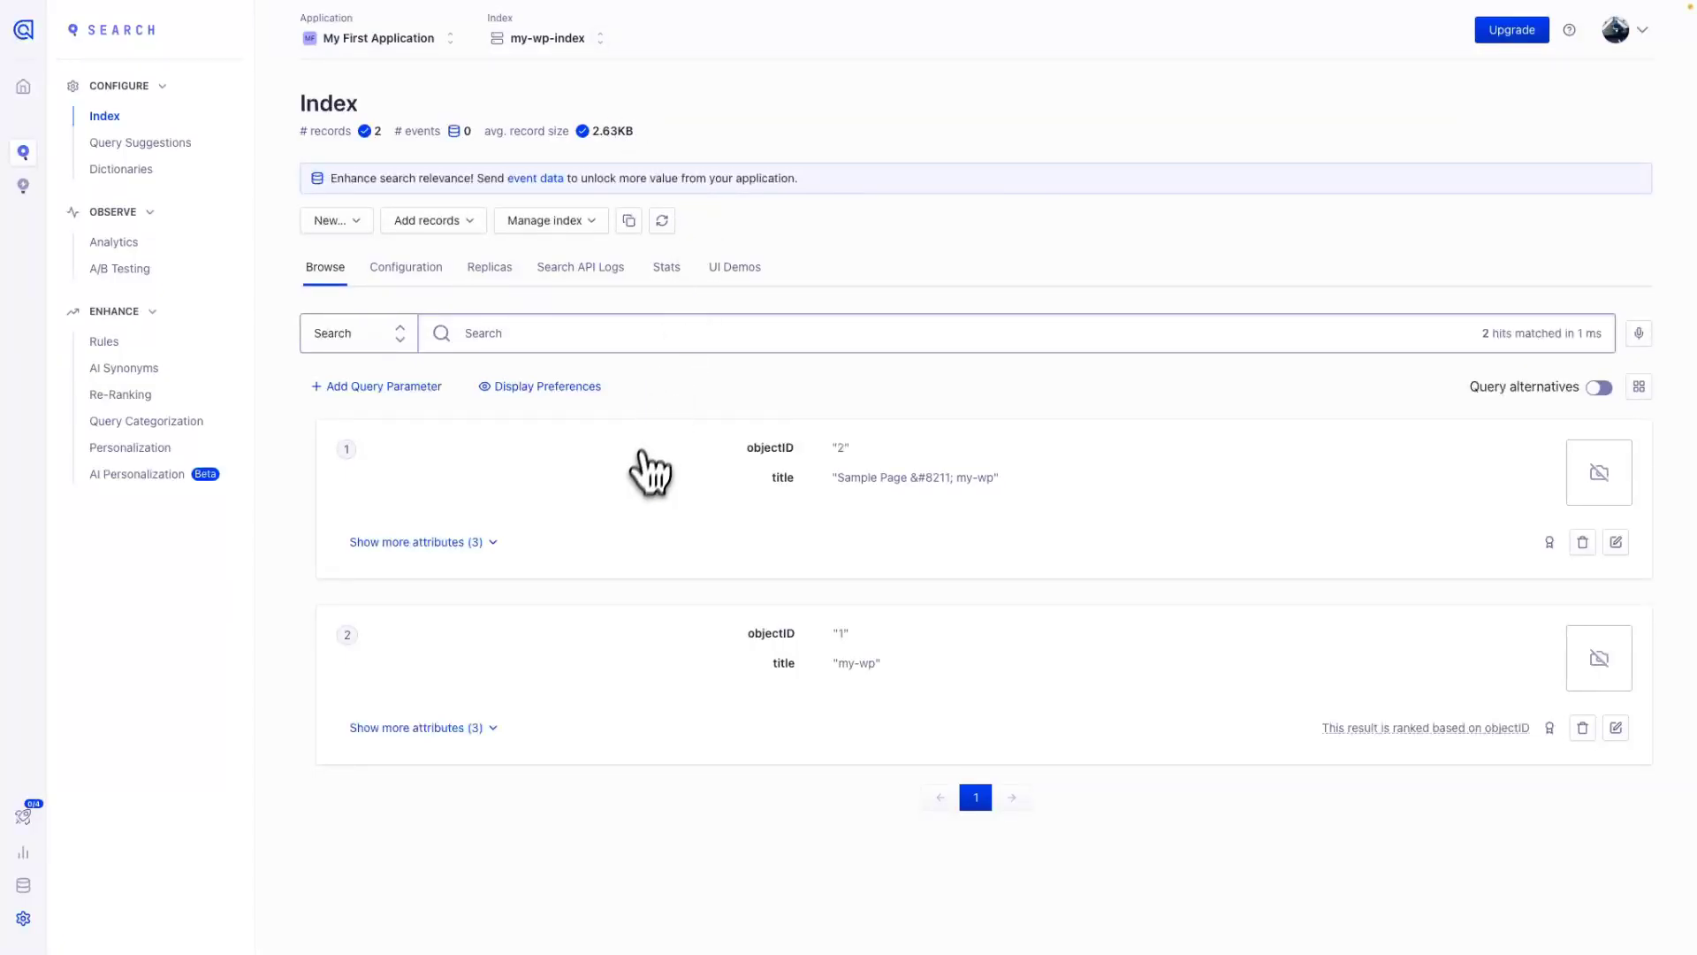
left_click(493, 543)
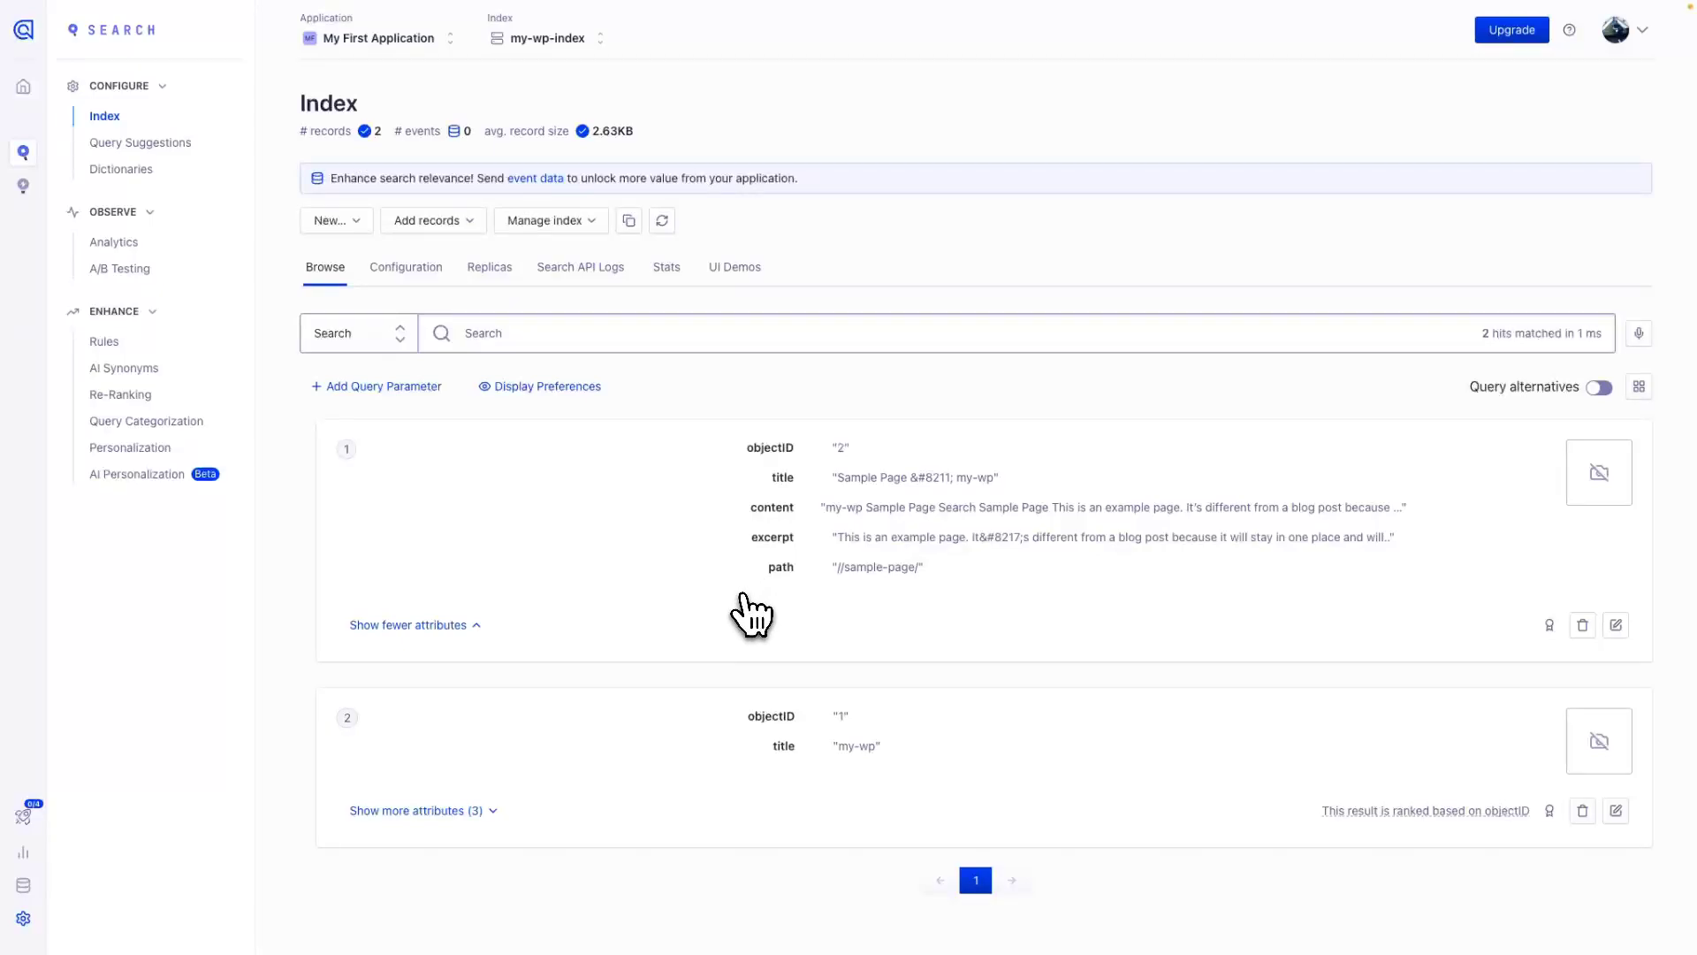
Switch to the my-wp website, reload the page and test the header search field with "Sam"
key("super+Tab")
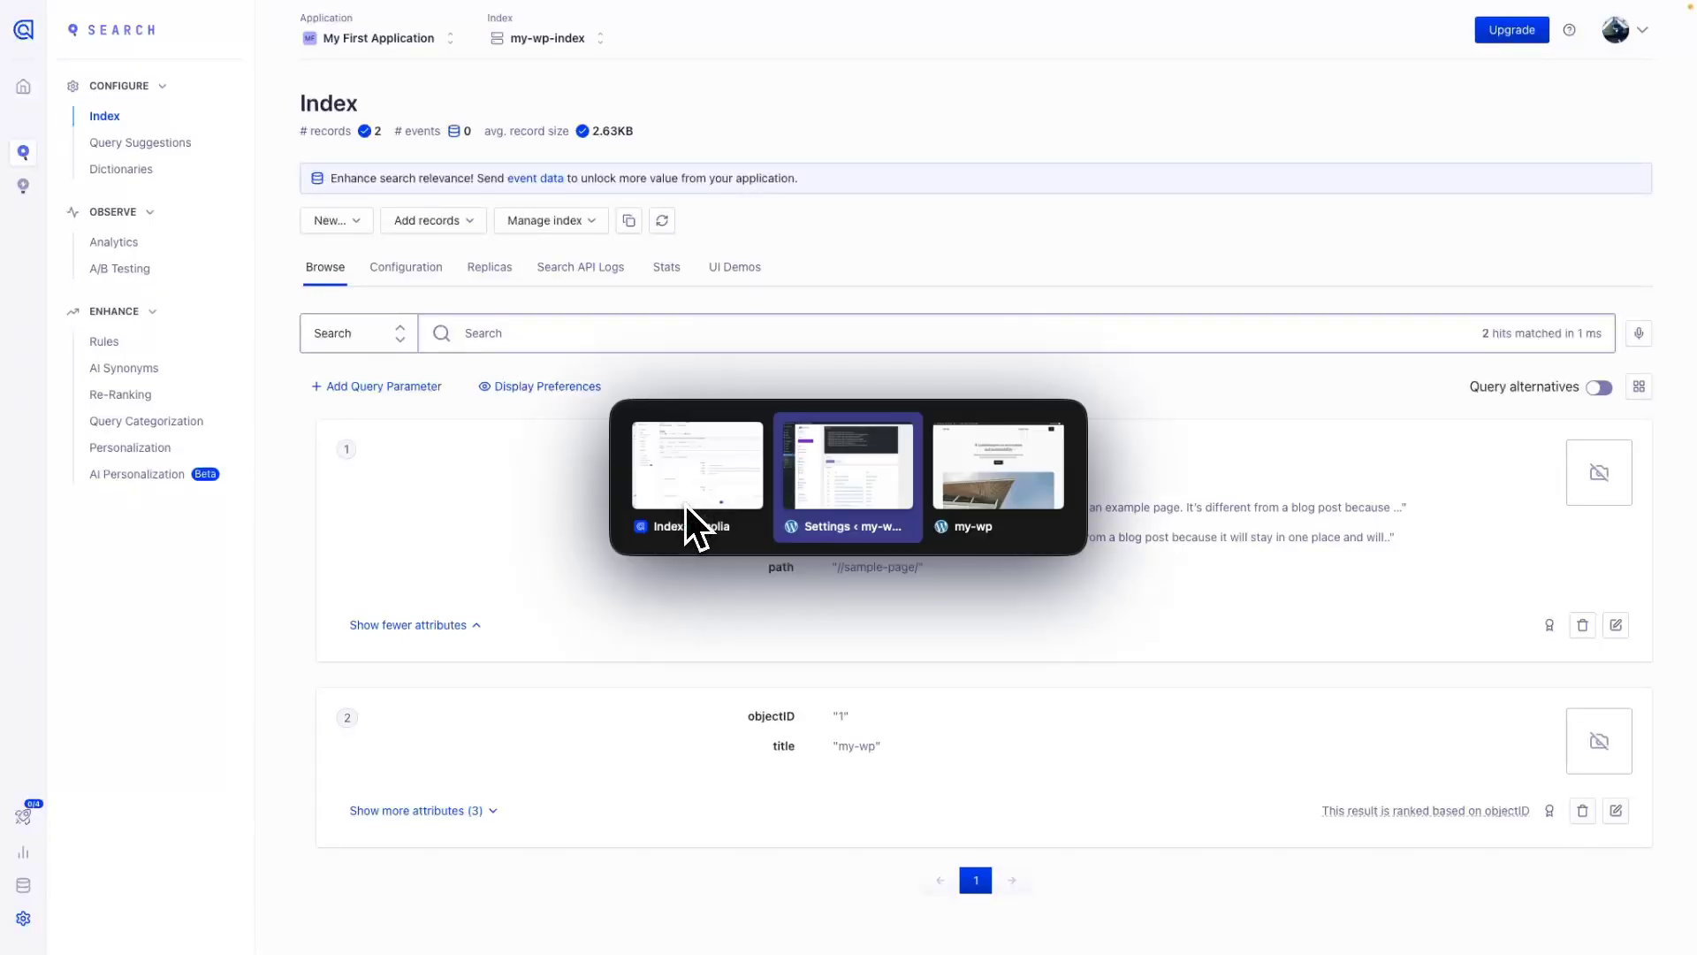
key("super+Tab")
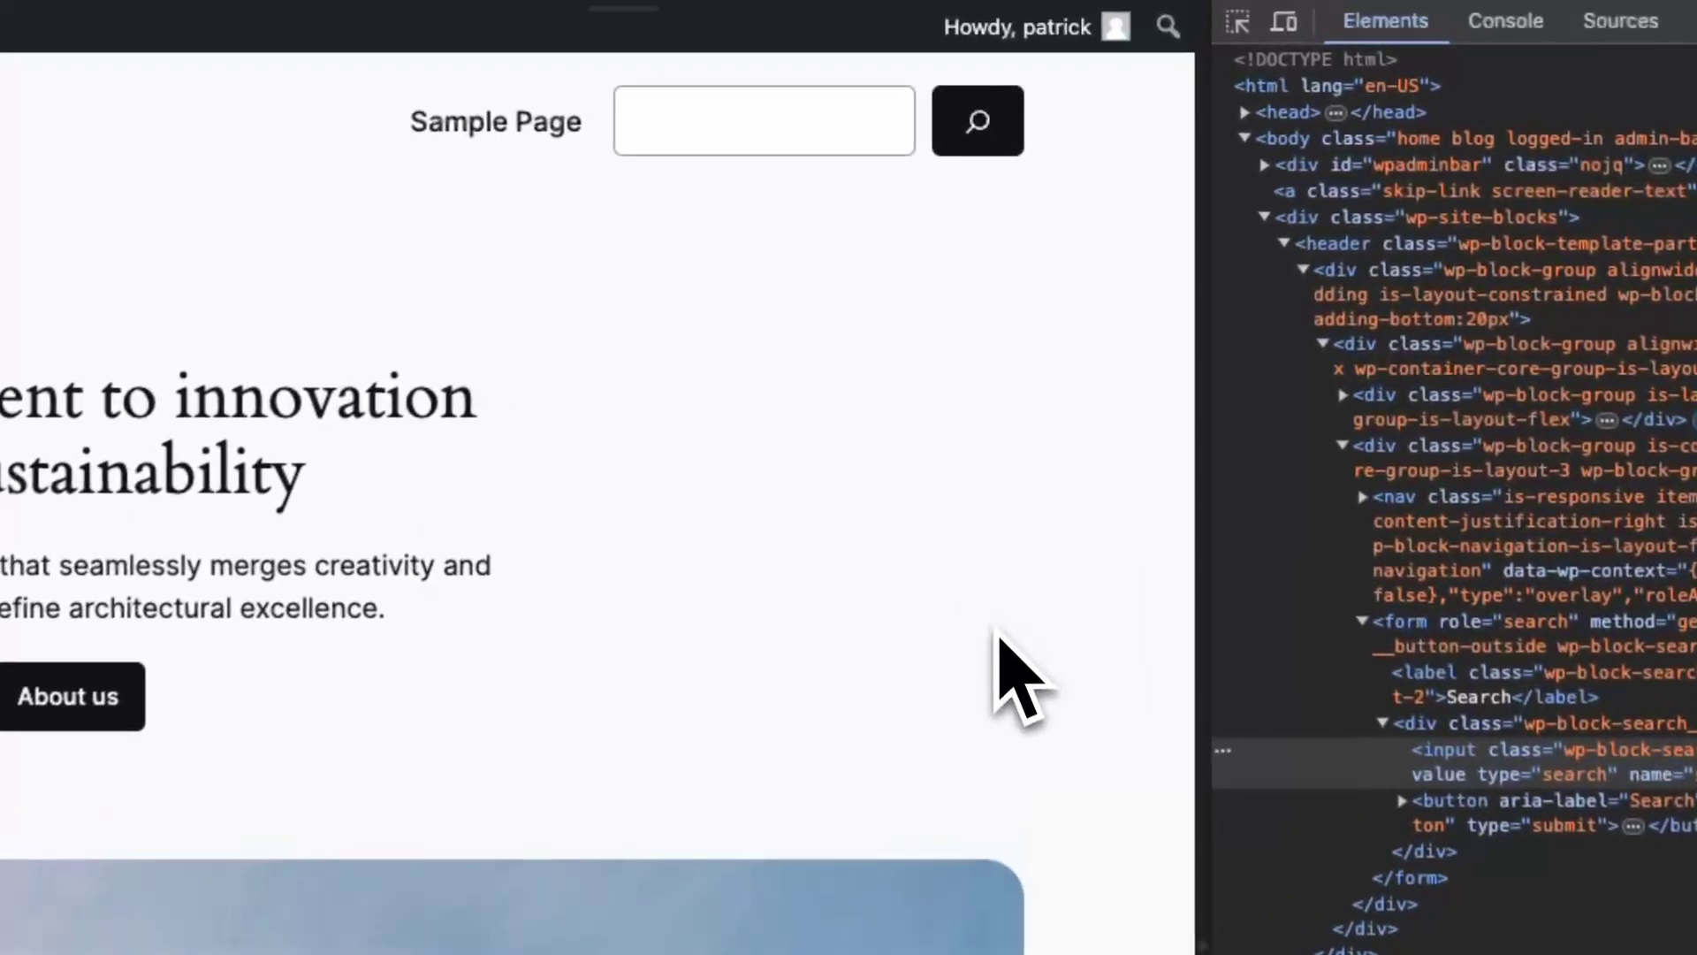
key("super+r")
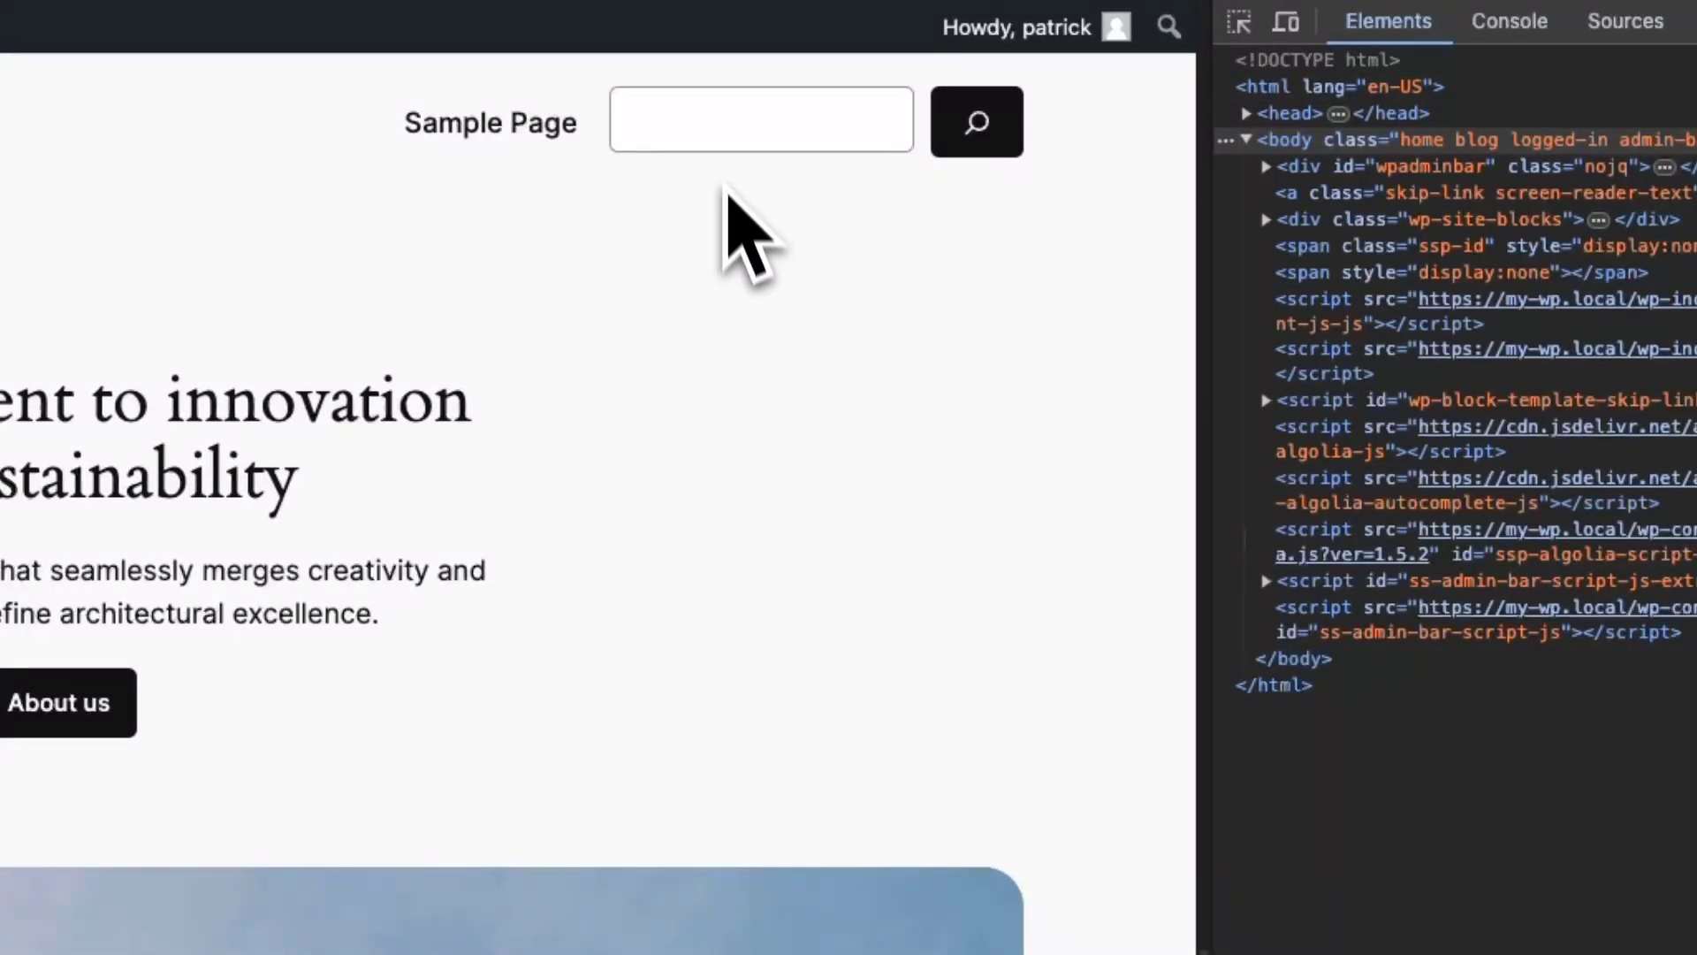
left_click(710, 122)
type("Sam")
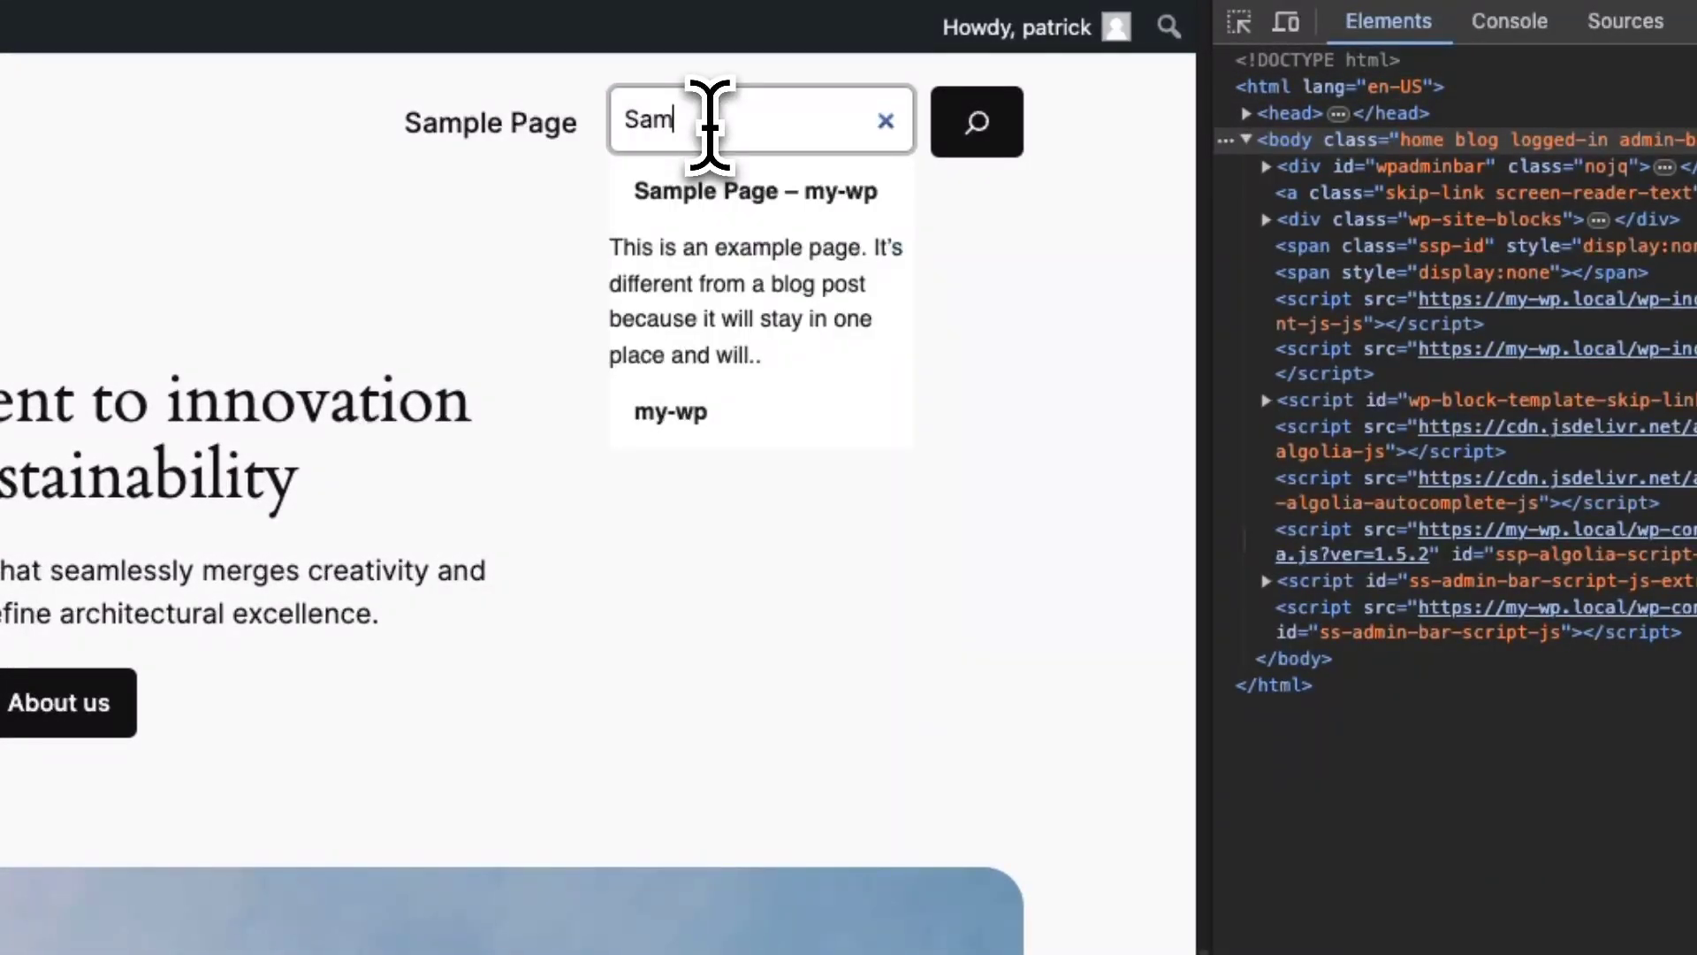